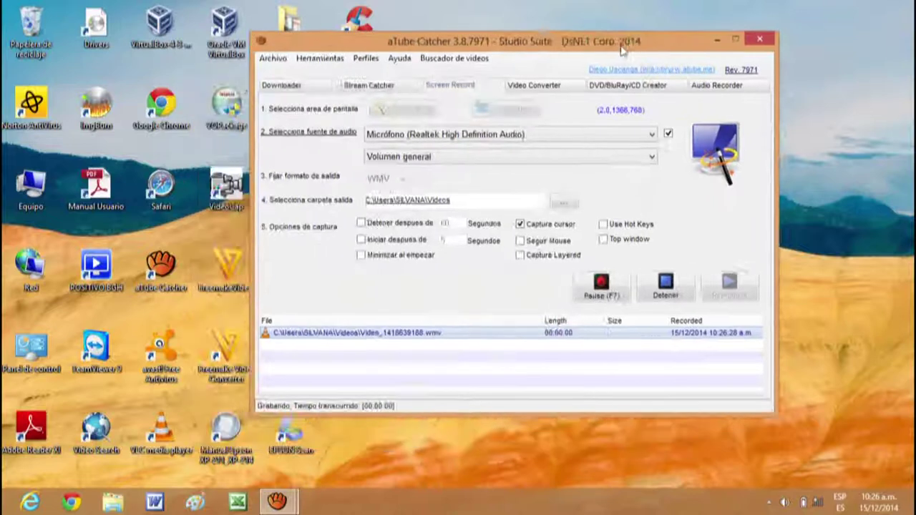
Step: Minimize aTube Catcher and launch Excel with the blank Libro1 workbook
{"action": "left_click", "coordinate": [718, 40]}
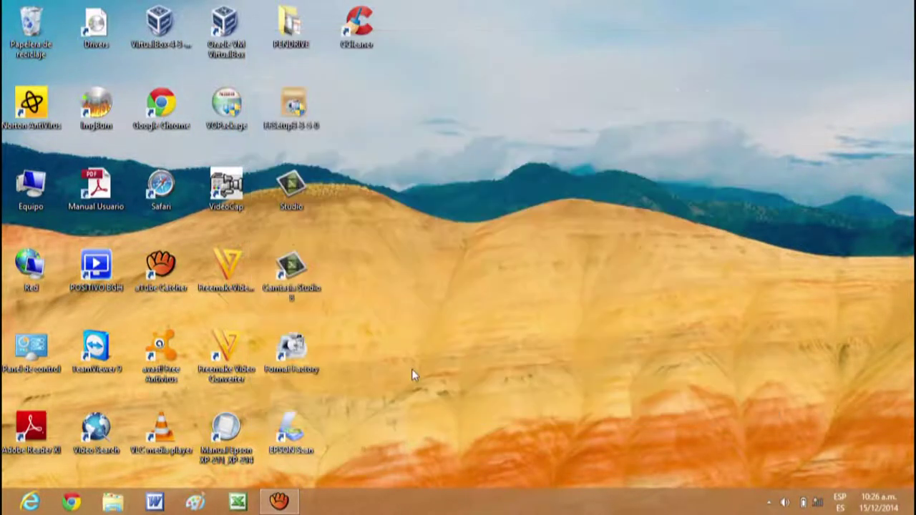
{"action": "left_click", "coordinate": [239, 503]}
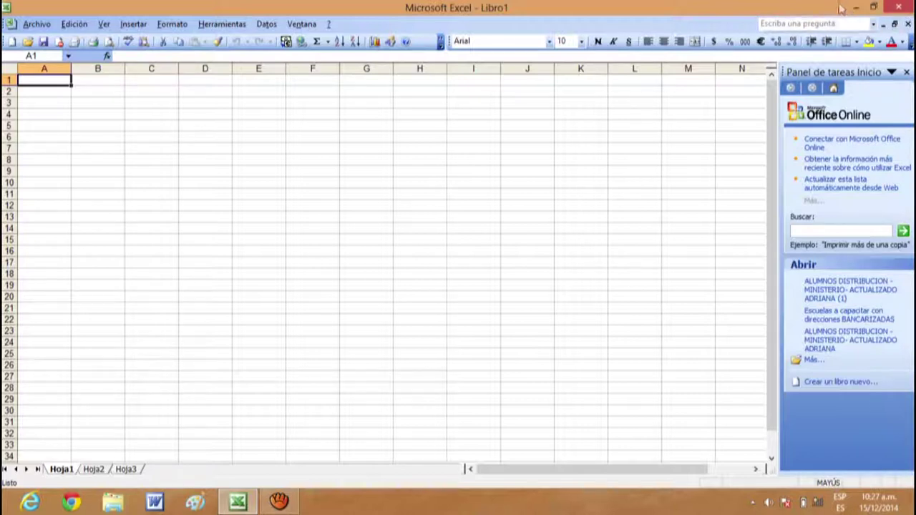
Step: Minimize Excel, restore Libro1 from the taskbar, then shrink the window and nudge it up
{"action": "left_click", "coordinate": [856, 11]}
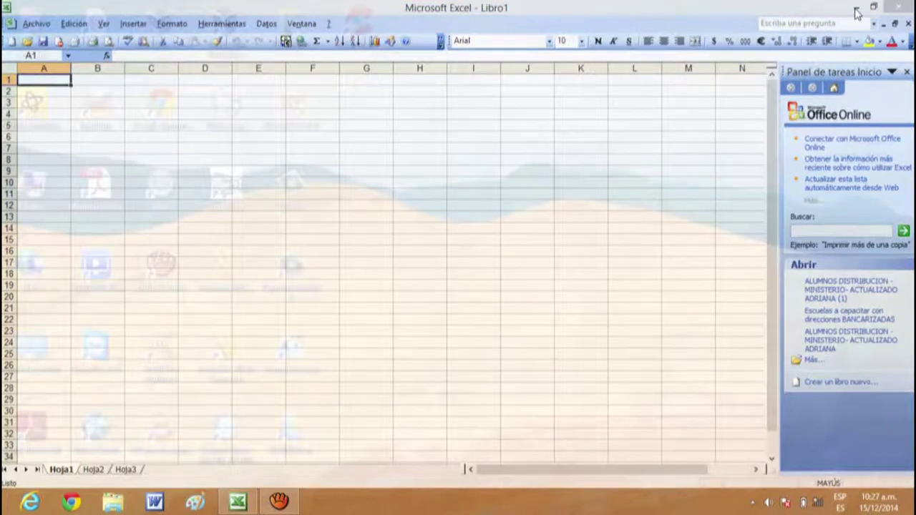
{"action": "left_click", "coordinate": [238, 503]}
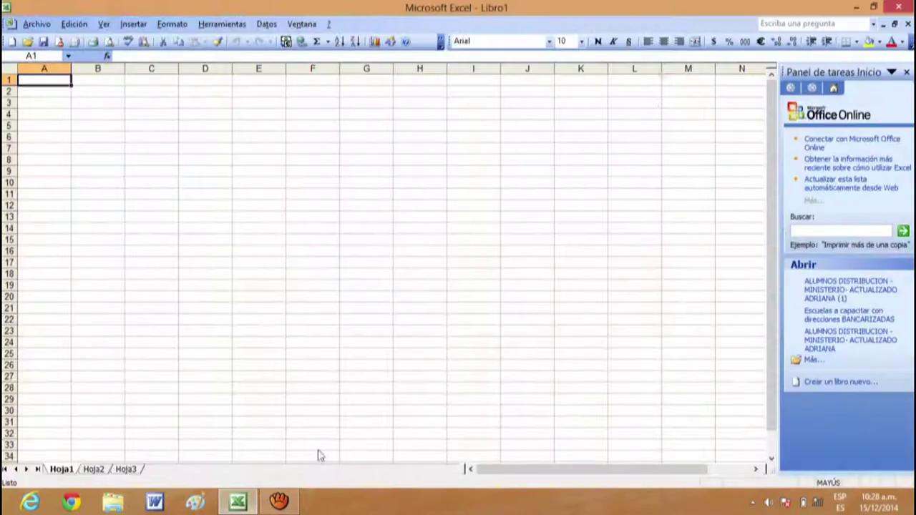
{"action": "left_click", "coordinate": [874, 9]}
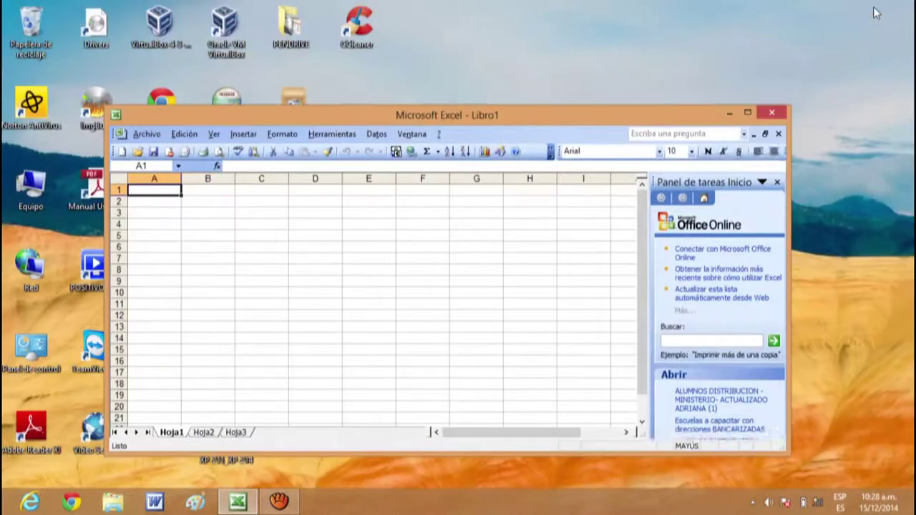
{"action": "left_click_drag", "start_coordinate": [622, 103], "coordinate": [633, 70]}
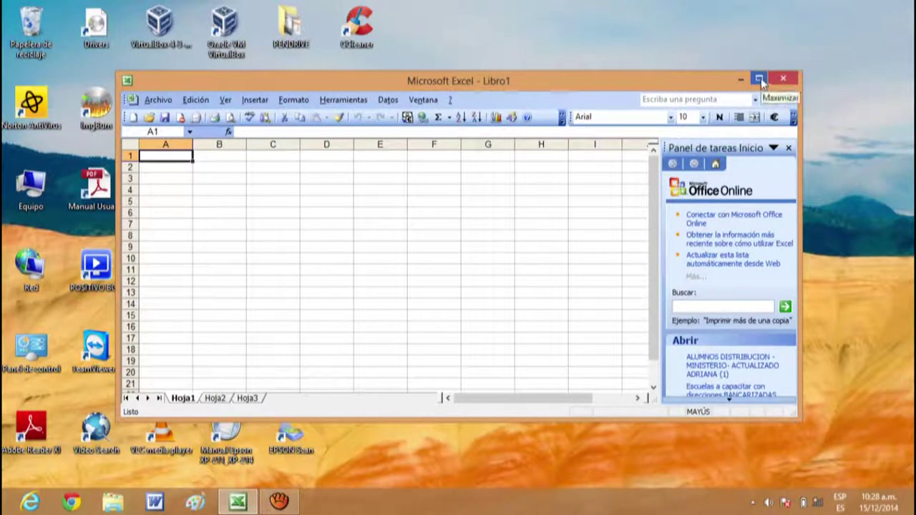
Step: Maximize, restore and re-maximize the Excel window, then exit Excel
{"action": "left_click", "coordinate": [760, 80]}
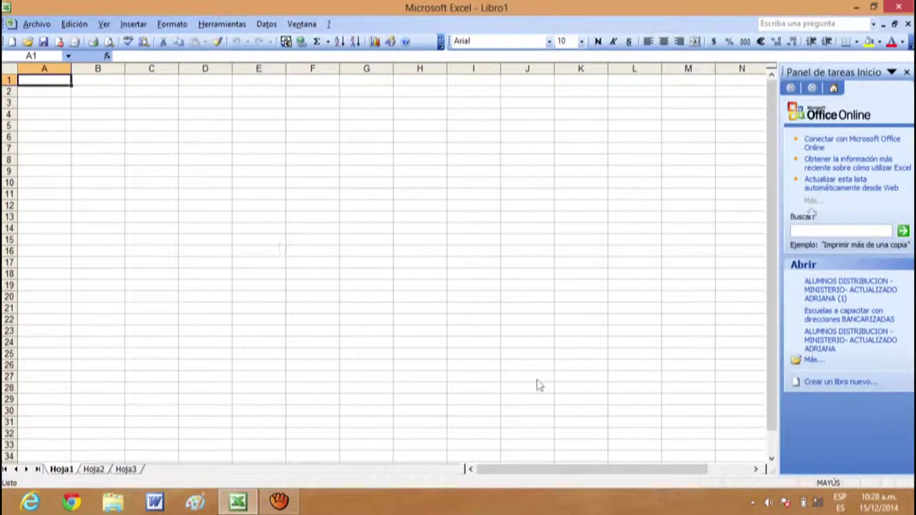
{"action": "left_click", "coordinate": [880, 8]}
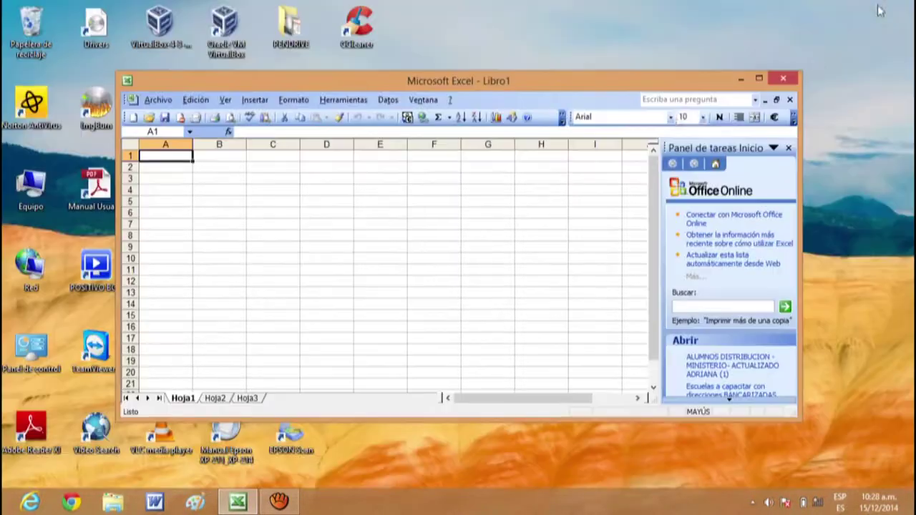
{"action": "left_click", "coordinate": [759, 79]}
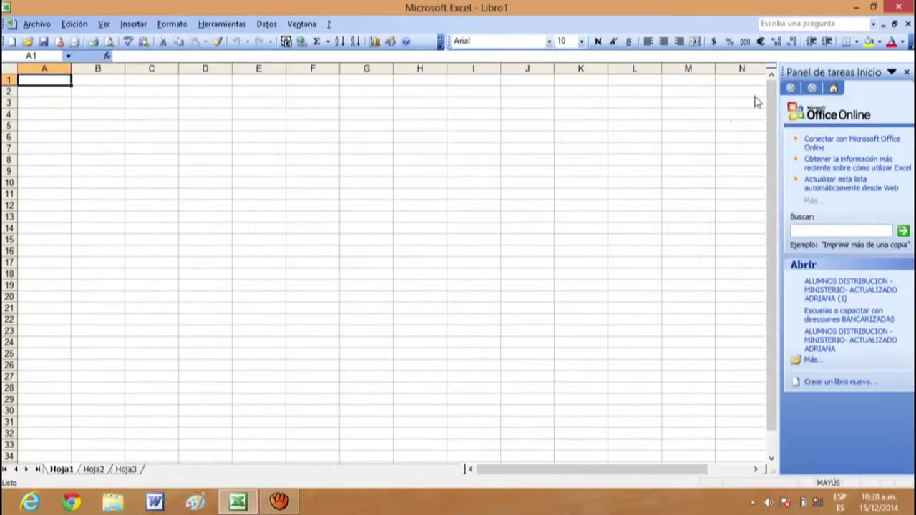
{"action": "left_click", "coordinate": [904, 9]}
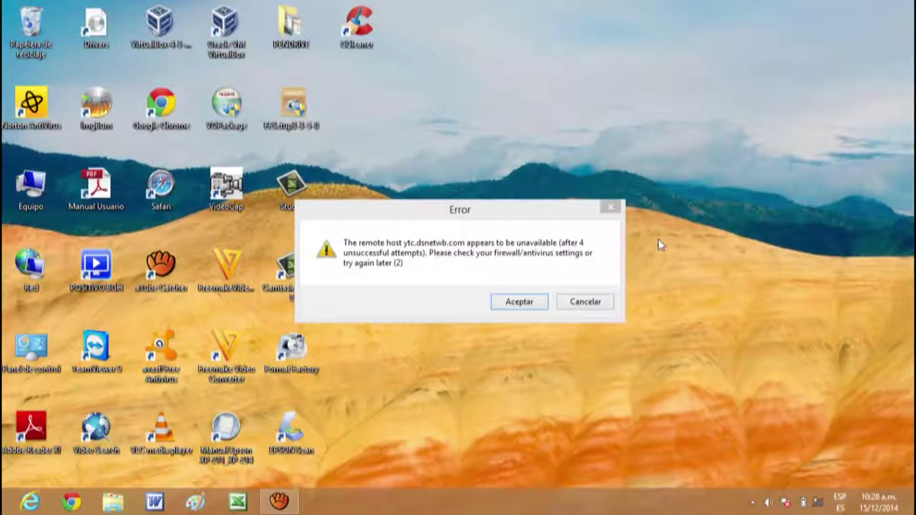
Step: Cancel the remote-host error, check aTube Catcher's running capture, then minimize the recorder
{"action": "left_click", "coordinate": [584, 302]}
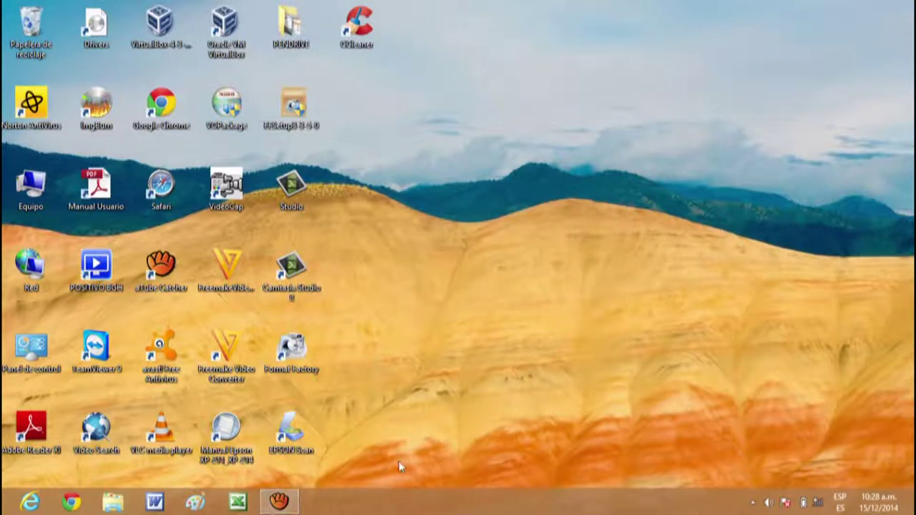
{"action": "left_click", "coordinate": [281, 502]}
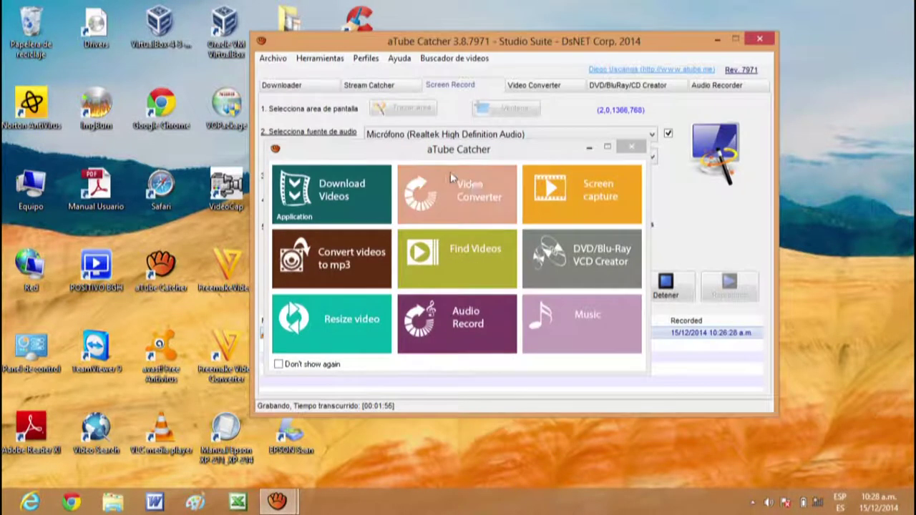
{"action": "left_click", "coordinate": [576, 200]}
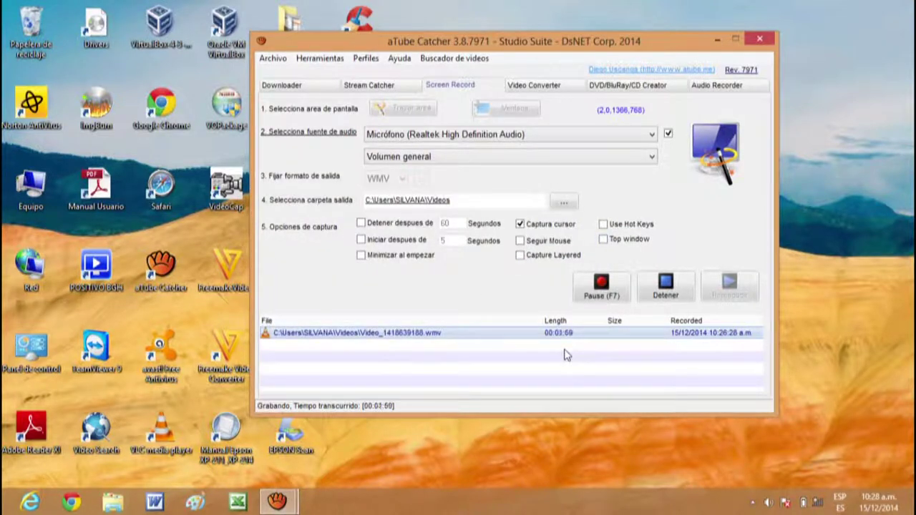
{"action": "left_click", "coordinate": [717, 40]}
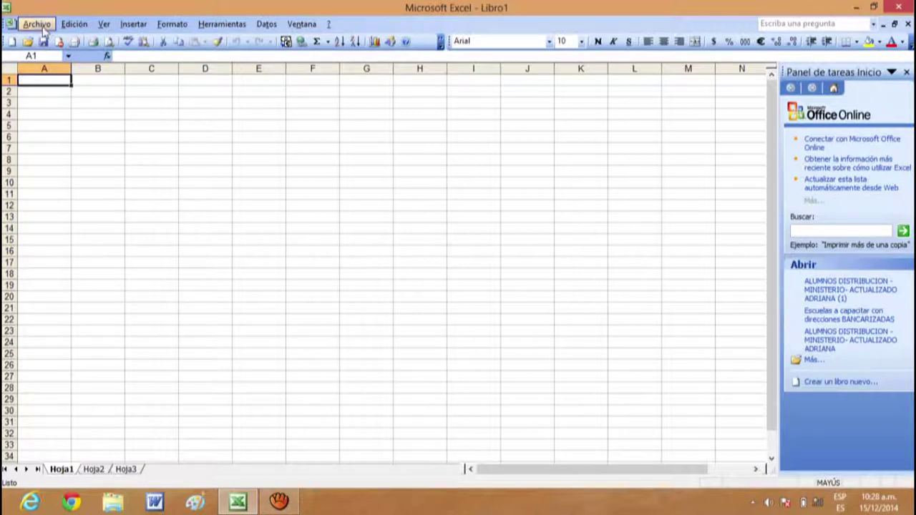
Step: Open the full Archivo menu, then browse the Edición, Insertar and Herramientas menus
{"action": "left_click", "coordinate": [37, 25]}
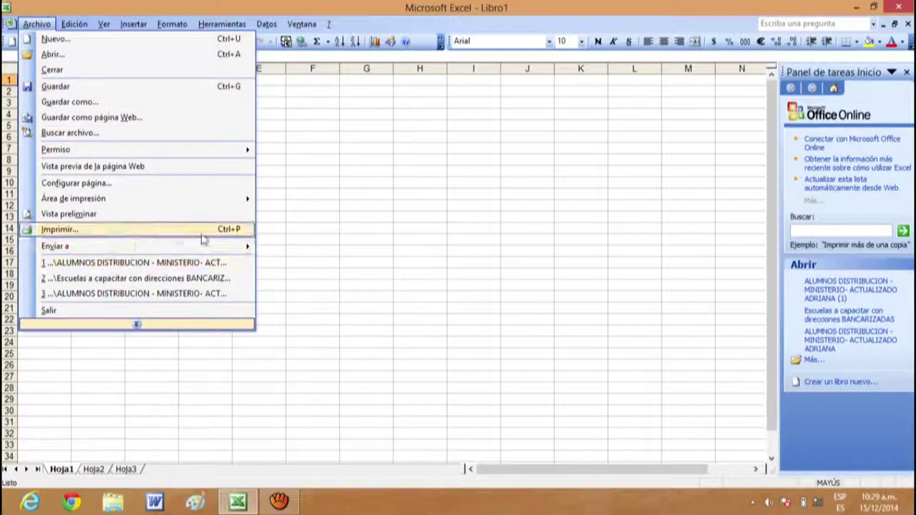
{"action": "left_click", "coordinate": [137, 324]}
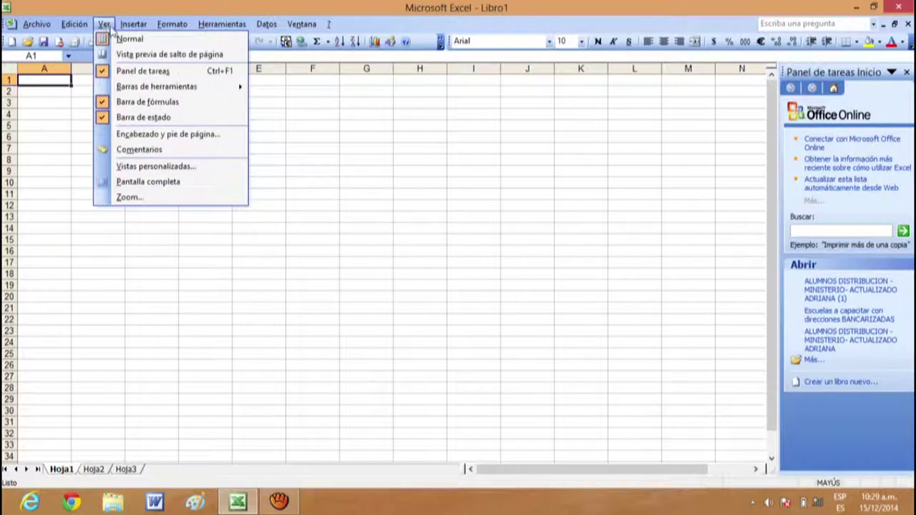
{"action": "left_click", "coordinate": [231, 26]}
{"action": "left_click", "coordinate": [36, 23]}
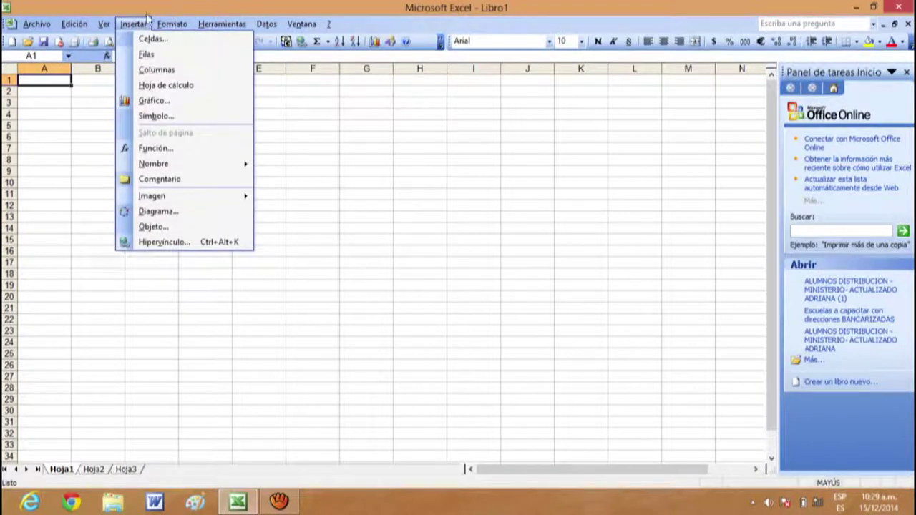
{"action": "left_click", "coordinate": [103, 24]}
{"action": "left_click", "coordinate": [35, 23]}
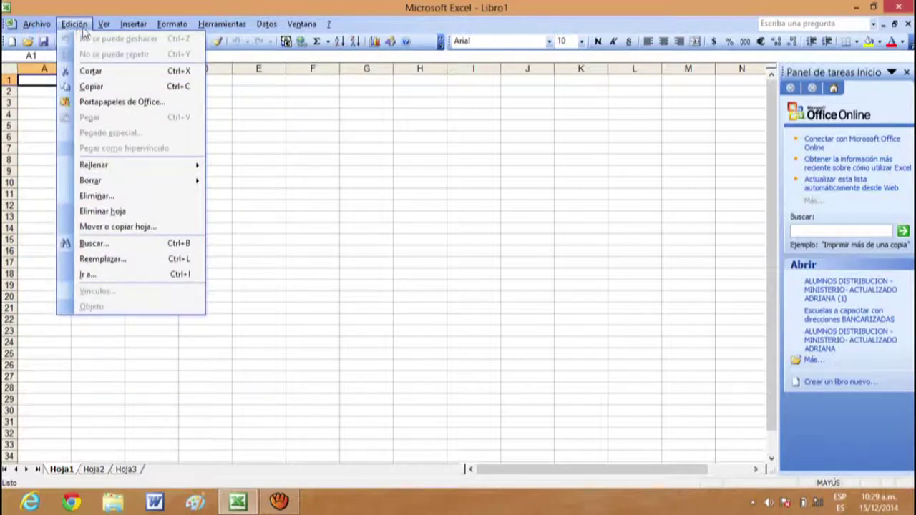
Step: Close the open menu, select cell F13 and reopen the Archivo menu
{"action": "left_click", "coordinate": [266, 23]}
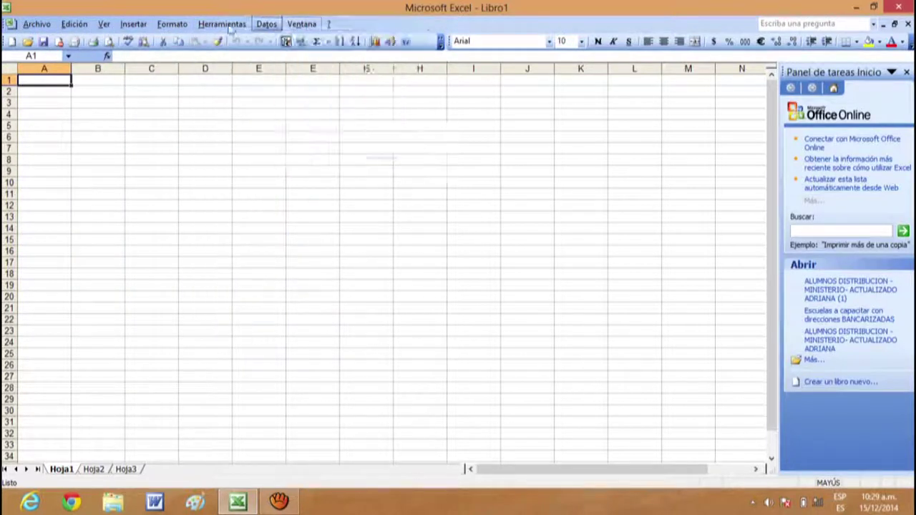
{"action": "left_click", "coordinate": [312, 217]}
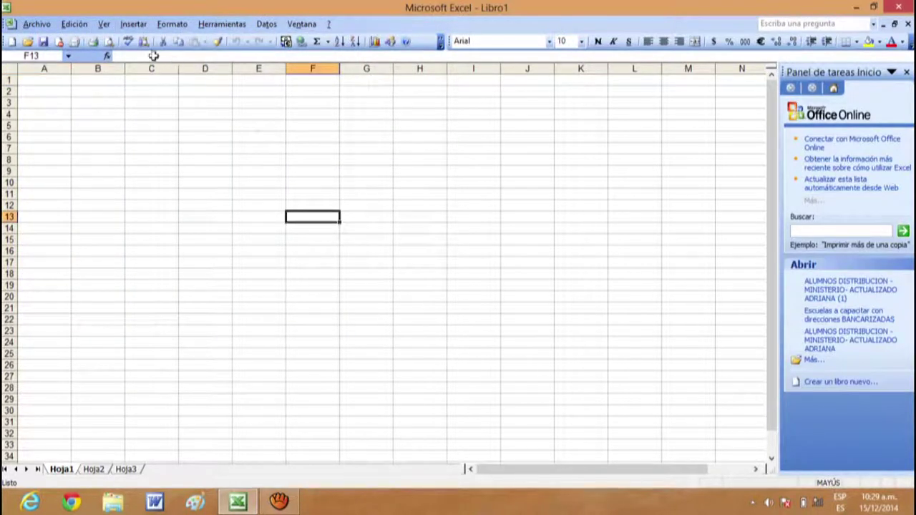
{"action": "left_click", "coordinate": [37, 24]}
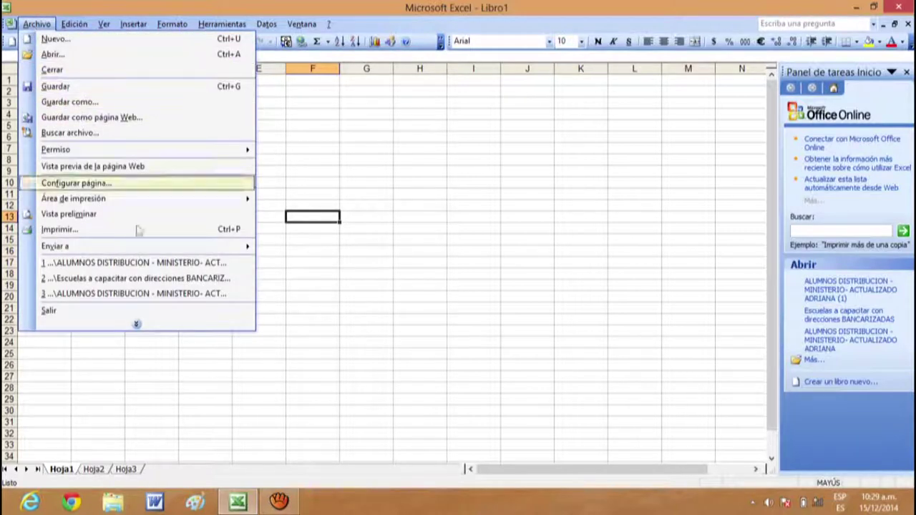
Step: Open the recent ALUMNOS DISTRIBUCION - MINISTERIO workbook, then close it with Archivo > Cerrar
{"action": "left_click", "coordinate": [137, 328]}
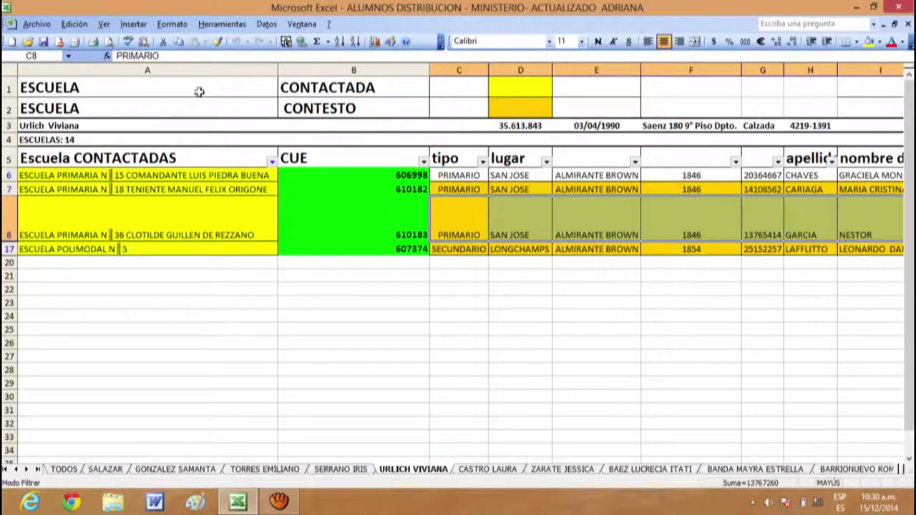
{"action": "left_click", "coordinate": [36, 24]}
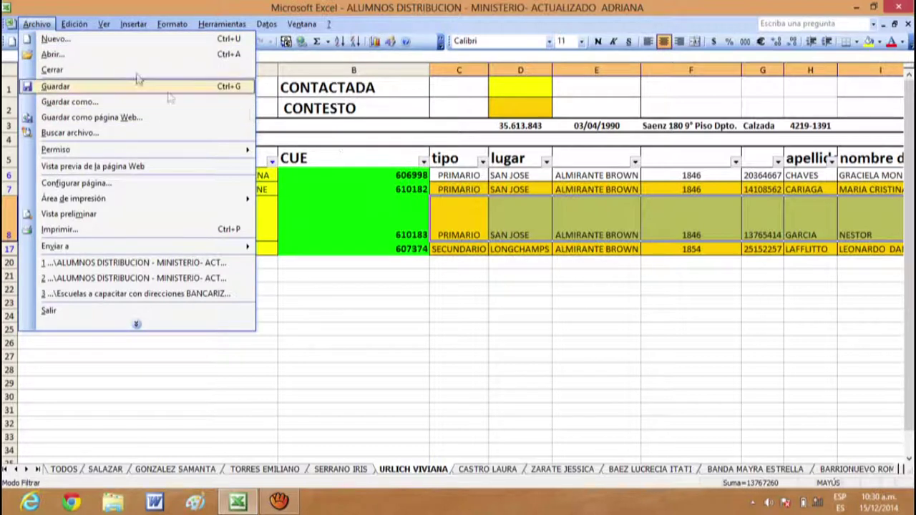
{"action": "left_click", "coordinate": [98, 71]}
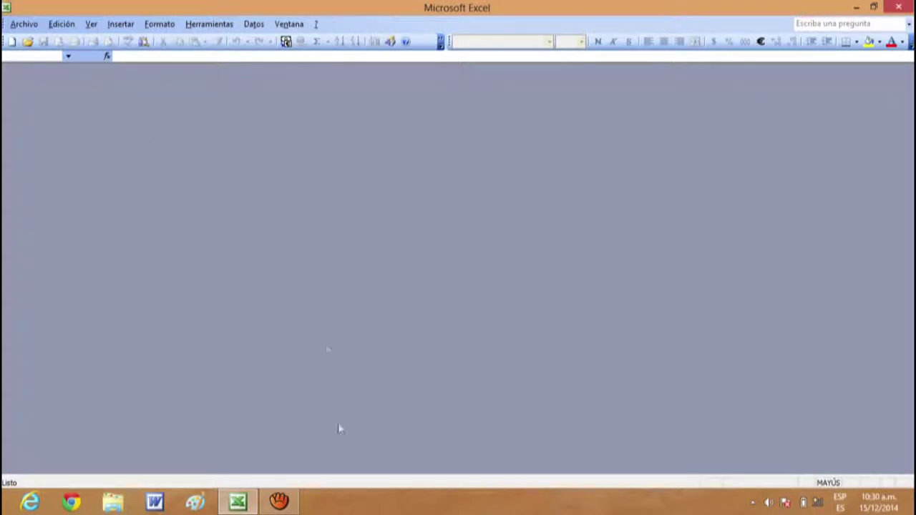
Step: Restore Excel and create blank workbook Libro2 via Archivo > Nuevo > Libro en blanco
{"action": "left_click", "coordinate": [245, 506]}
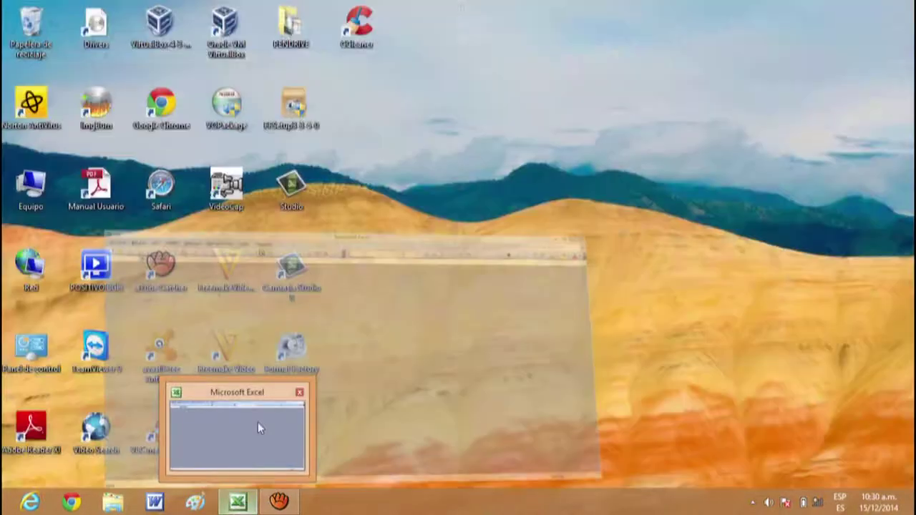
{"action": "left_click", "coordinate": [224, 396]}
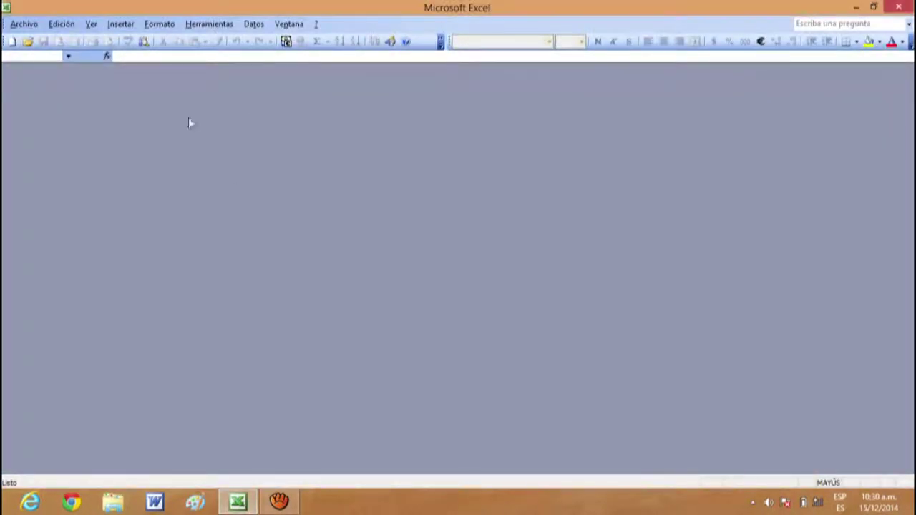
{"action": "left_click", "coordinate": [24, 23]}
{"action": "left_click", "coordinate": [36, 37]}
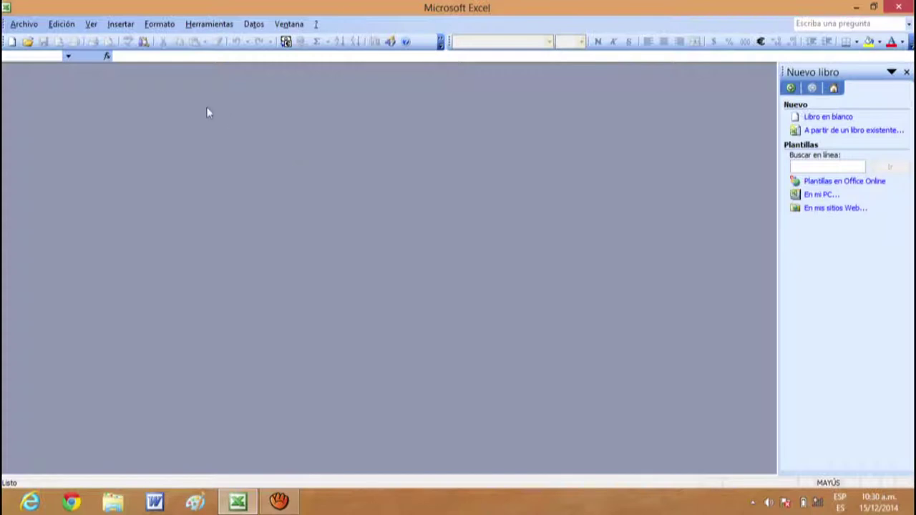
{"action": "left_click", "coordinate": [834, 116]}
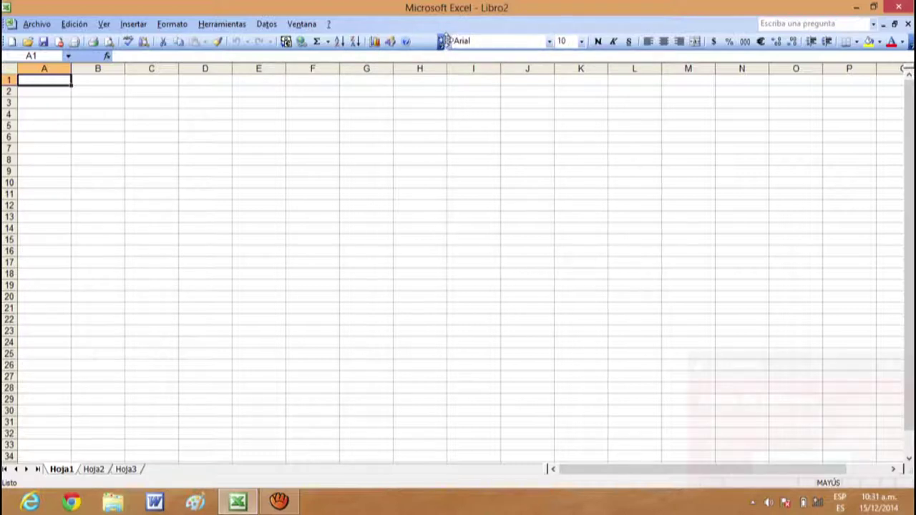
Step: Close the CCleaner alert and dock the floating Formato toolbar beneath the Standard toolbar
{"action": "left_click_drag", "start_coordinate": [446, 40], "coordinate": [355, 140]}
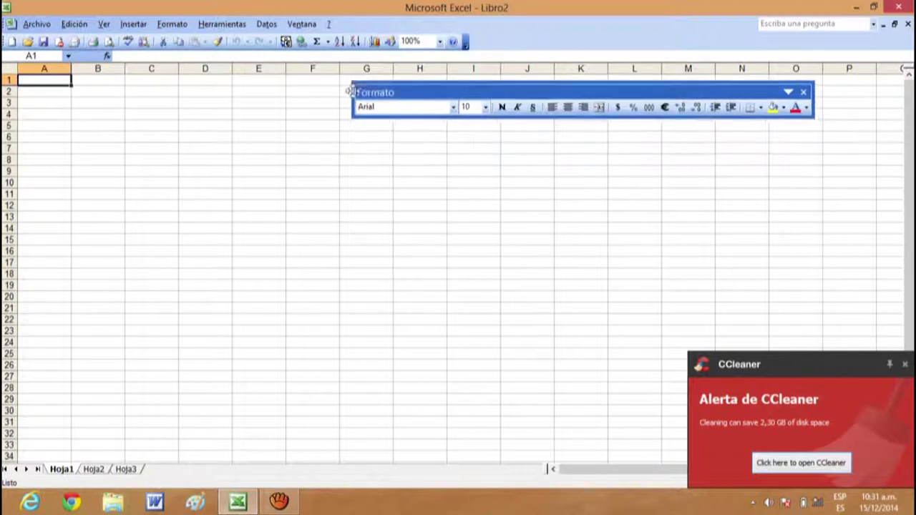
{"action": "left_click_drag", "start_coordinate": [355, 140], "coordinate": [338, 95]}
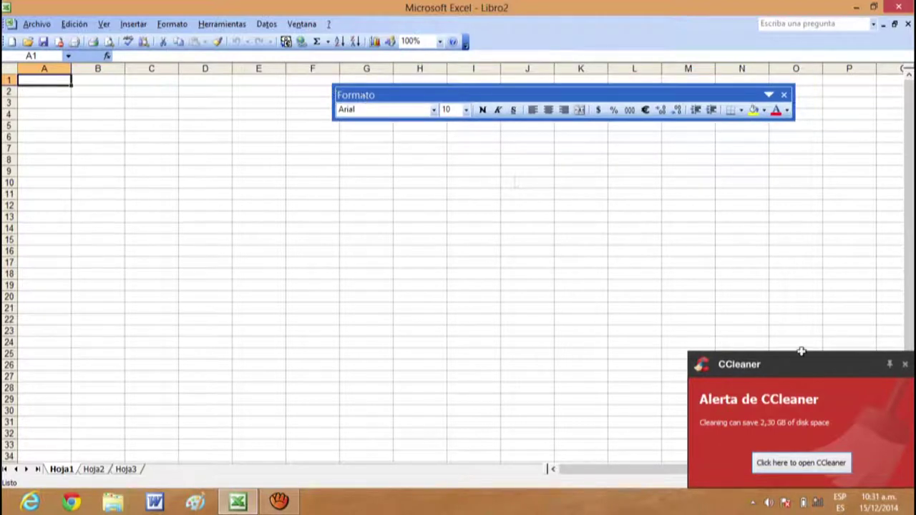
{"action": "left_click", "coordinate": [904, 361]}
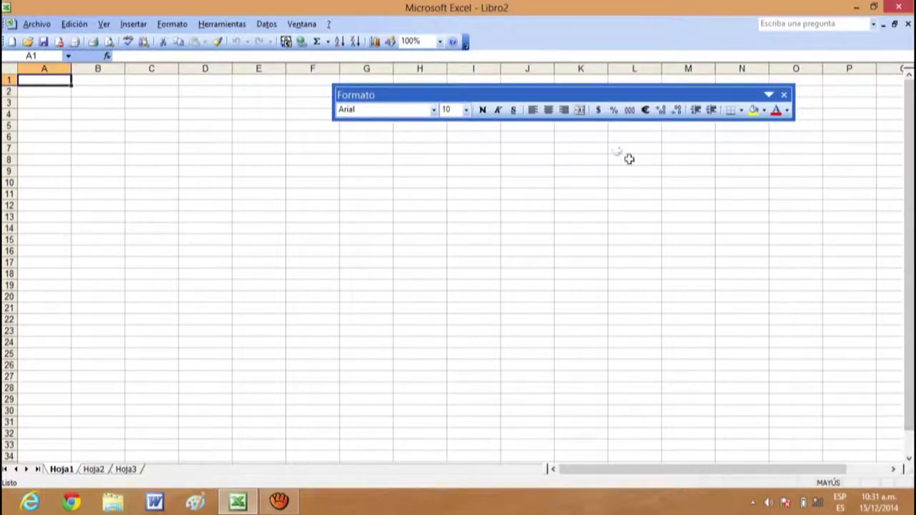
{"action": "left_click_drag", "start_coordinate": [587, 93], "coordinate": [530, 93]}
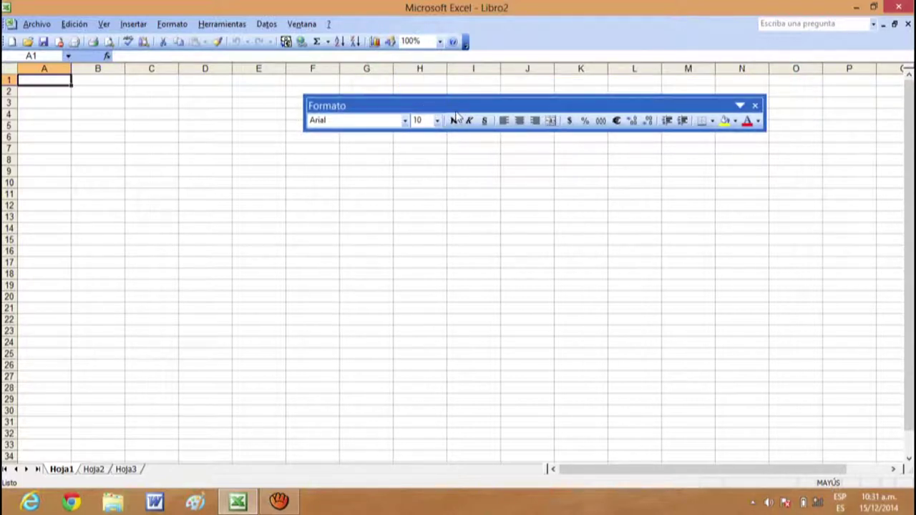
{"action": "left_click_drag", "start_coordinate": [423, 111], "coordinate": [272, 89]}
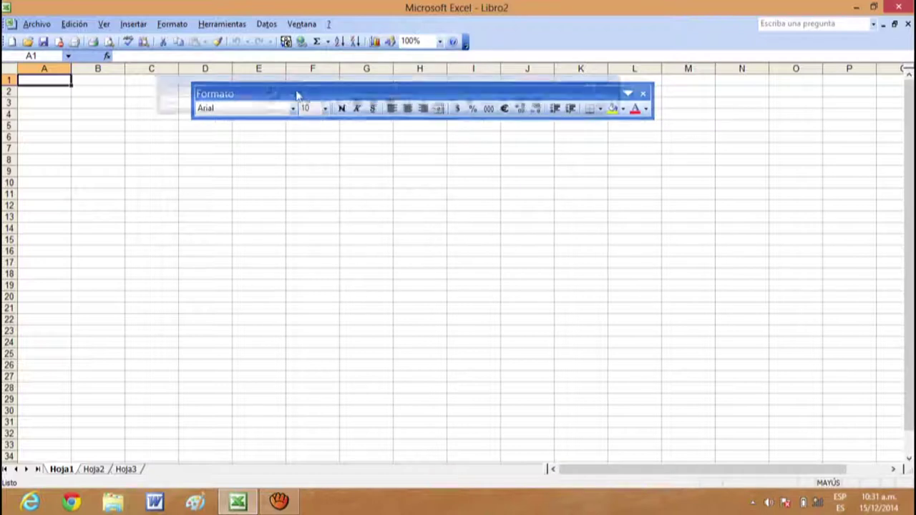
{"action": "left_click_drag", "start_coordinate": [368, 95], "coordinate": [202, 61]}
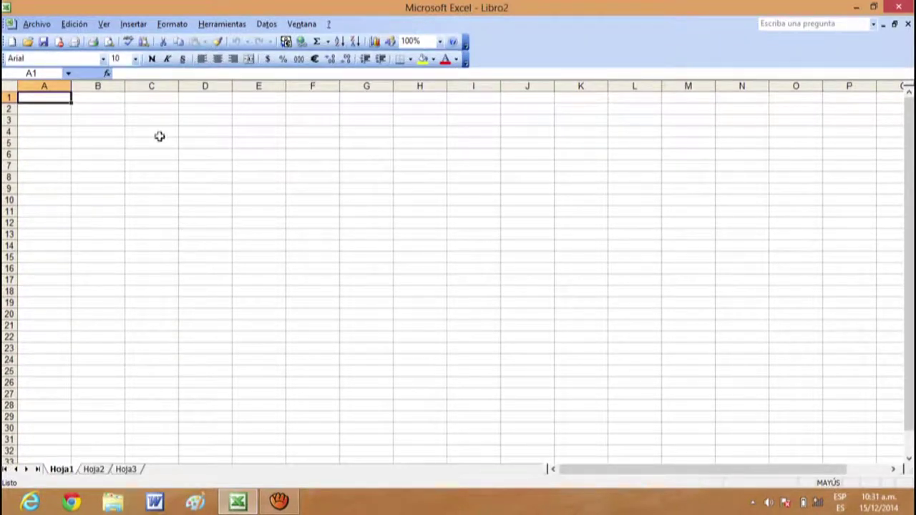
{"action": "mouse_move", "coordinate": [5, 60]}
{"action": "left_mouse_down"}
{"action": "mouse_move", "coordinate": [904, 426]}
{"action": "mouse_move", "coordinate": [3, 478]}
{"action": "mouse_move", "coordinate": [27, 58]}
{"action": "mouse_move", "coordinate": [2, 58]}
{"action": "left_mouse_up"}
{"action": "left_click", "coordinate": [198, 161]}
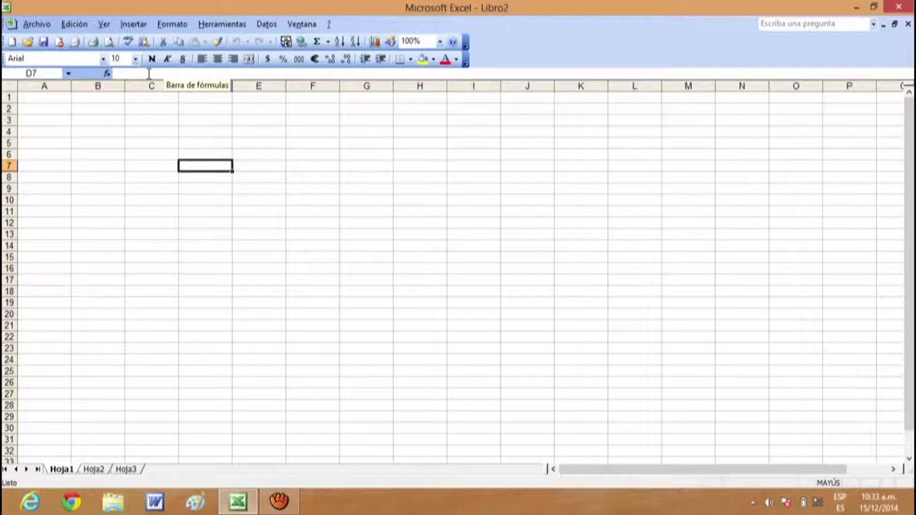
{"action": "left_click", "coordinate": [287, 195]}
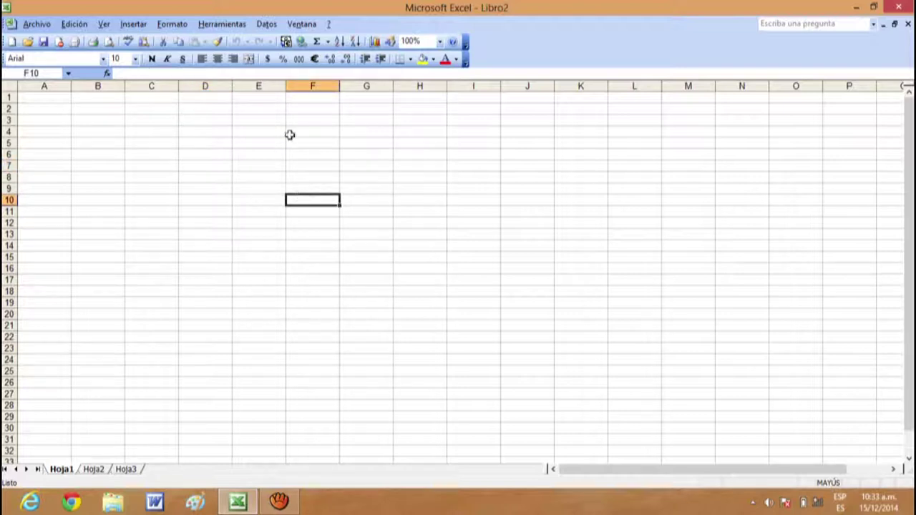
{"action": "left_click", "coordinate": [458, 310]}
{"action": "left_click", "coordinate": [256, 188]}
{"action": "left_click", "coordinate": [206, 223]}
{"action": "left_click", "coordinate": [473, 235]}
{"action": "left_click", "coordinate": [526, 164]}
{"action": "left_click", "coordinate": [526, 265]}
{"action": "left_click", "coordinate": [343, 287]}
{"action": "left_click", "coordinate": [260, 189]}
{"action": "left_click", "coordinate": [189, 146]}
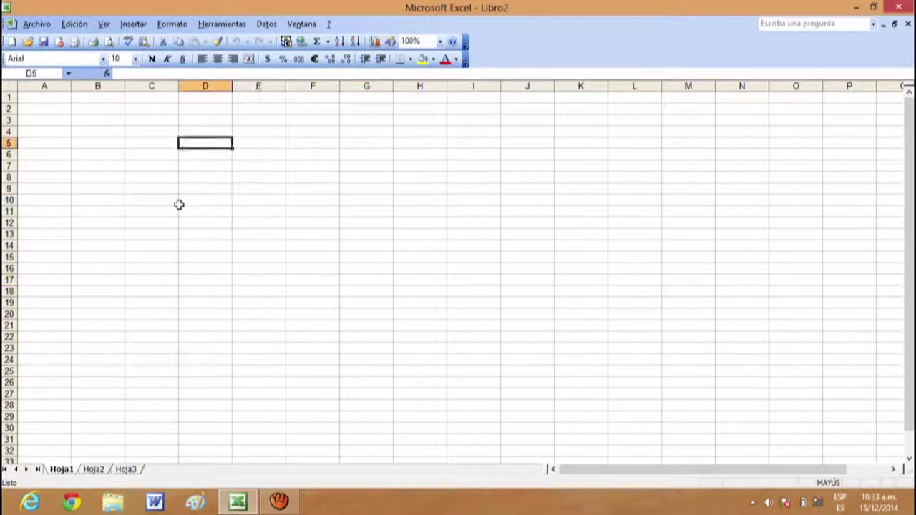
{"action": "left_click", "coordinate": [152, 234]}
{"action": "left_click", "coordinate": [105, 145]}
{"action": "left_click", "coordinate": [437, 145]}
{"action": "left_click", "coordinate": [387, 255]}
{"action": "left_click", "coordinate": [267, 313]}
{"action": "left_click", "coordinate": [235, 165]}
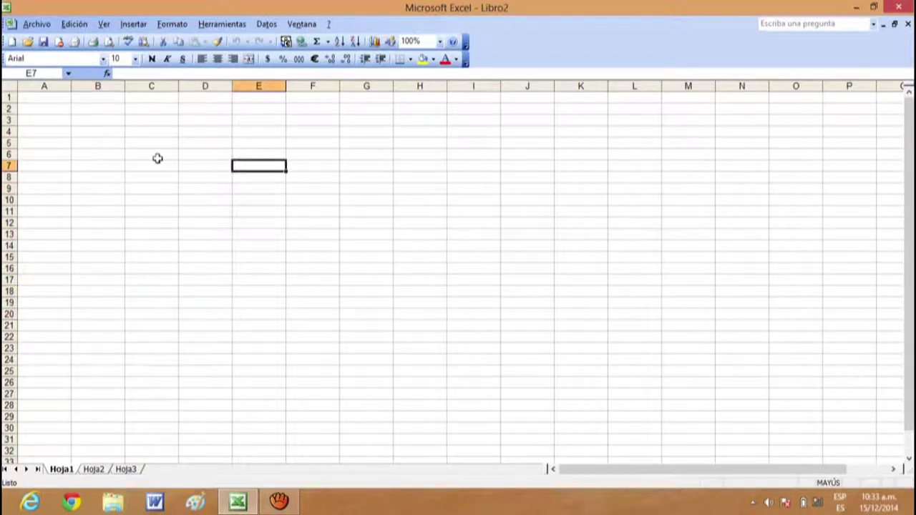
{"action": "left_click", "coordinate": [544, 259]}
{"action": "left_click", "coordinate": [430, 165]}
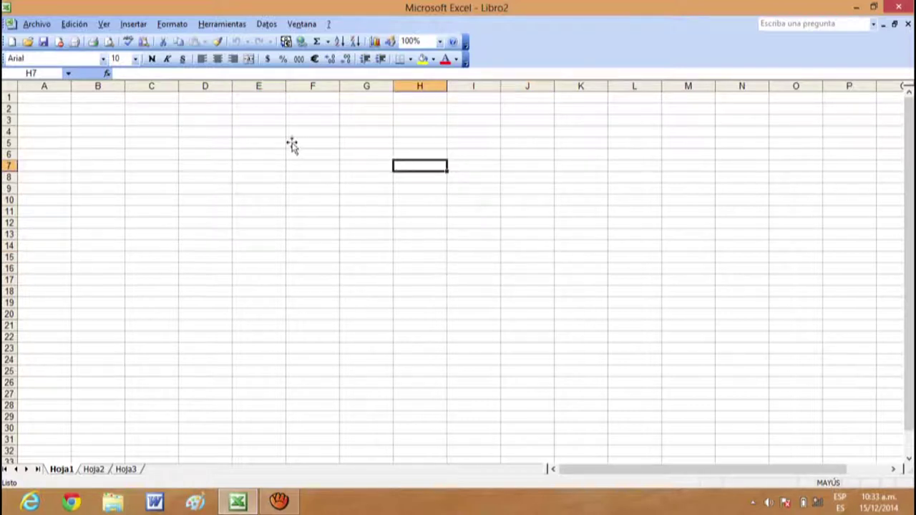
{"action": "left_click", "coordinate": [265, 133]}
{"action": "left_click", "coordinate": [261, 238]}
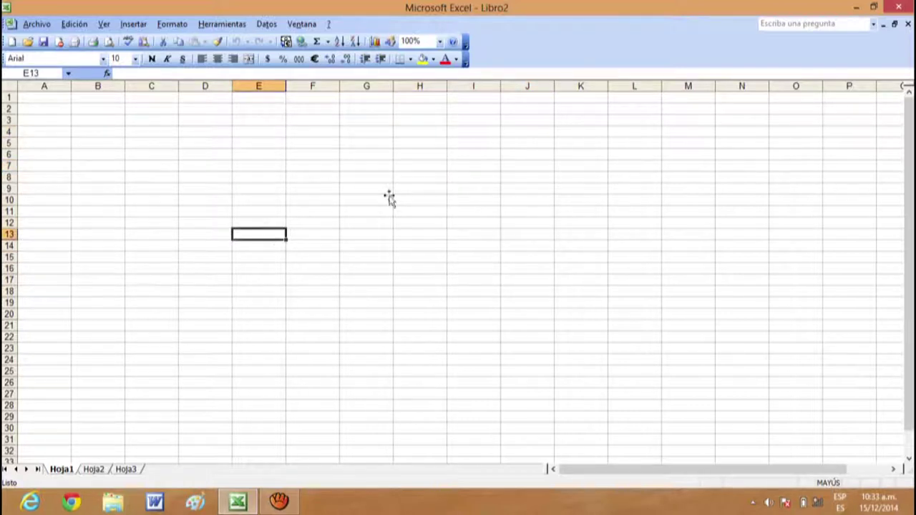
{"action": "left_click", "coordinate": [384, 151]}
{"action": "left_click", "coordinate": [318, 131]}
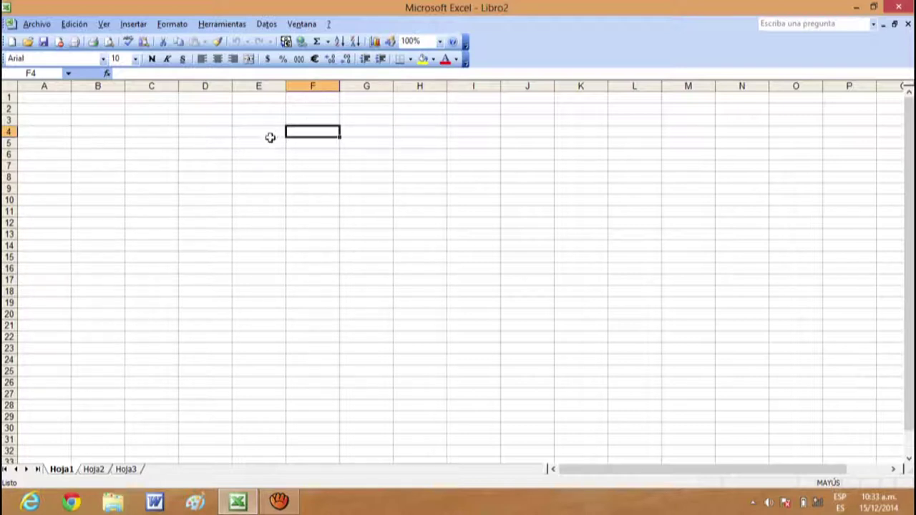
{"action": "left_click", "coordinate": [268, 234]}
{"action": "left_click", "coordinate": [386, 201]}
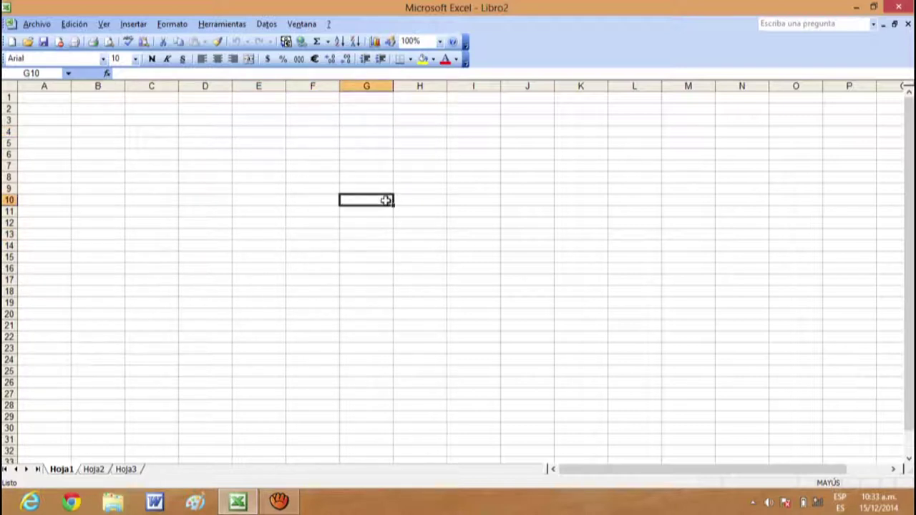
{"action": "left_click", "coordinate": [267, 184]}
{"action": "left_click", "coordinate": [243, 140]}
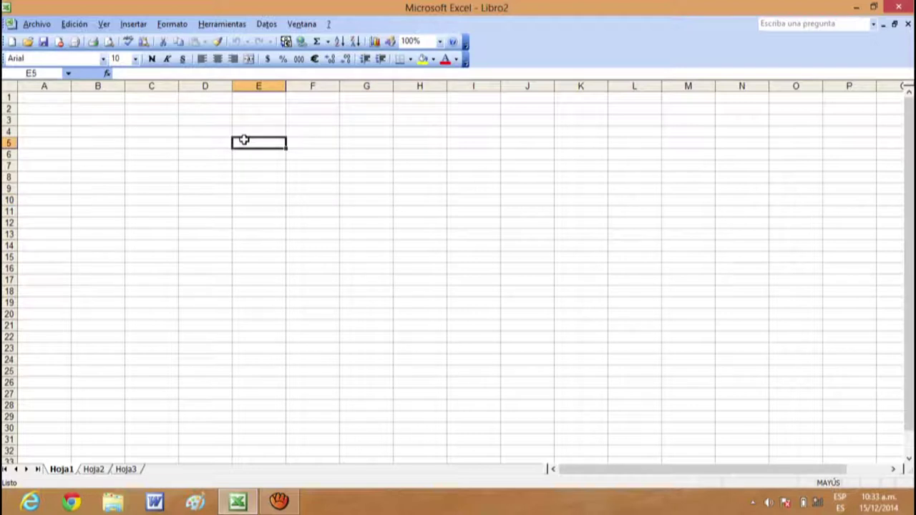
{"action": "left_click", "coordinate": [381, 179]}
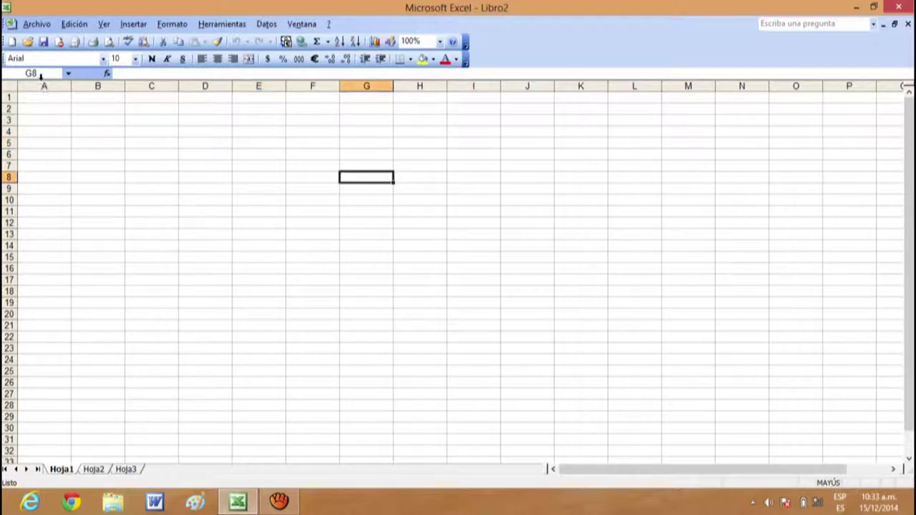
{"action": "left_click", "coordinate": [139, 264]}
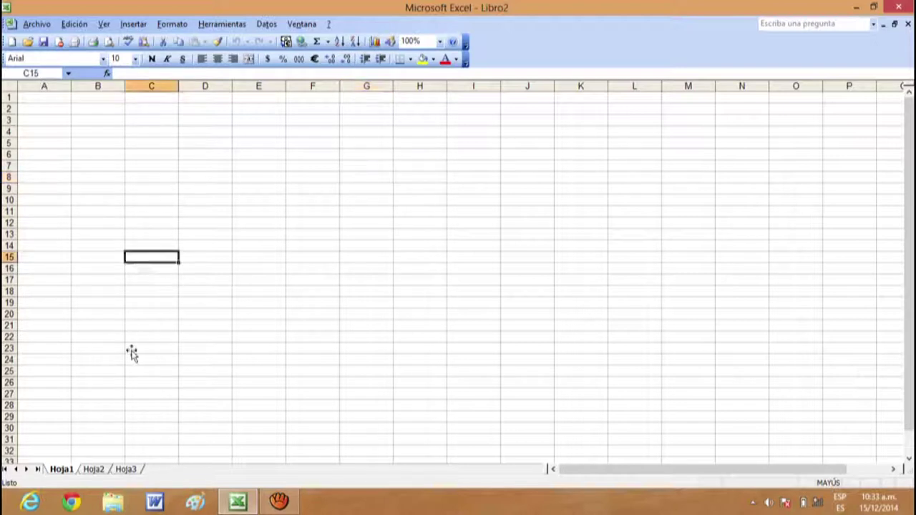
{"action": "left_click", "coordinate": [680, 167]}
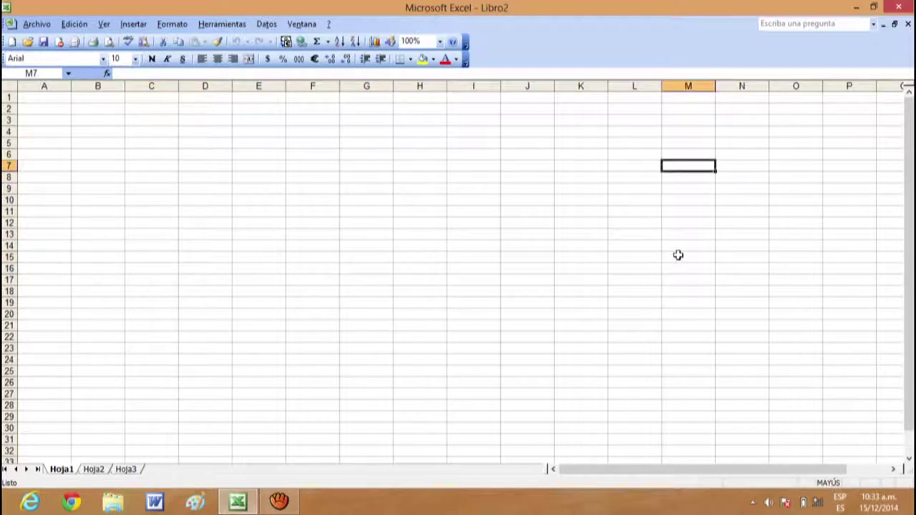
{"action": "left_click", "coordinate": [855, 457]}
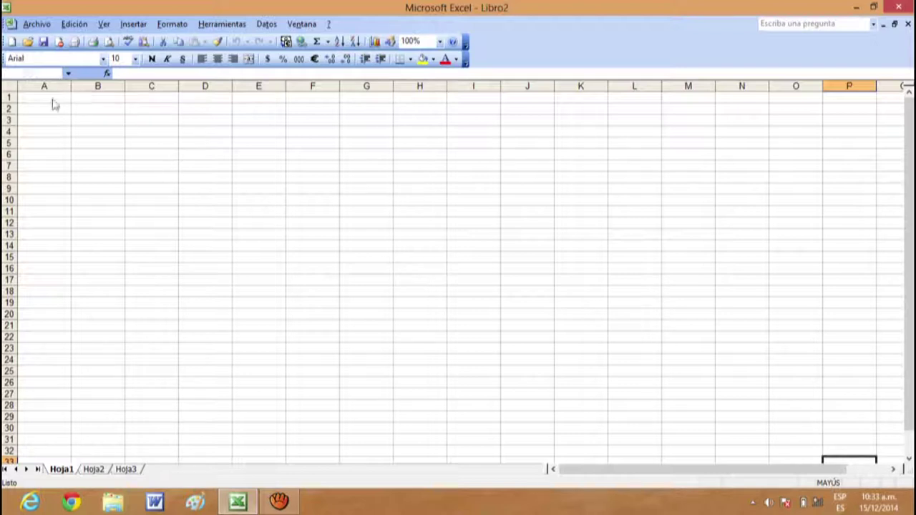
{"action": "left_click", "coordinate": [43, 166]}
{"action": "left_click", "coordinate": [205, 166]}
{"action": "left_click", "coordinate": [165, 291]}
{"action": "left_click", "coordinate": [205, 303]}
{"action": "left_click", "coordinate": [313, 211]}
{"action": "left_click", "coordinate": [366, 326]}
{"action": "left_click", "coordinate": [580, 211]}
{"action": "left_click", "coordinate": [635, 336]}
{"action": "left_click", "coordinate": [742, 199]}
{"action": "left_click", "coordinate": [376, 166]}
{"action": "left_click", "coordinate": [206, 154]}
{"action": "left_click", "coordinate": [97, 132]}
{"action": "left_click", "coordinate": [144, 288]}
{"action": "left_click", "coordinate": [422, 334]}
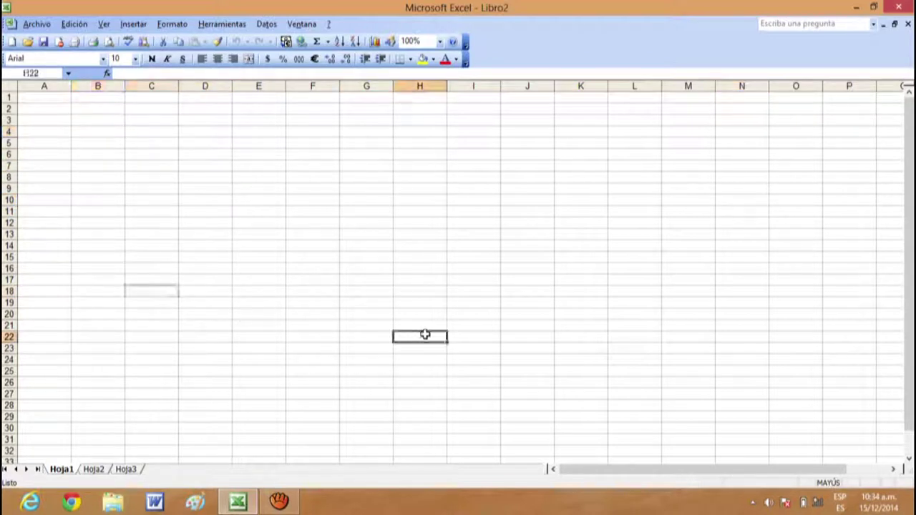
{"action": "left_click", "coordinate": [487, 237]}
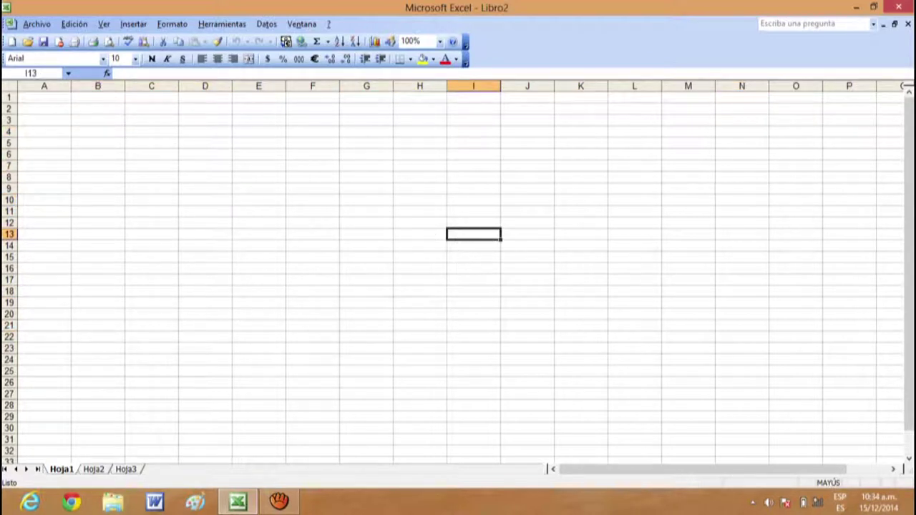
{"action": "left_click", "coordinate": [211, 188]}
{"action": "left_click", "coordinate": [103, 122]}
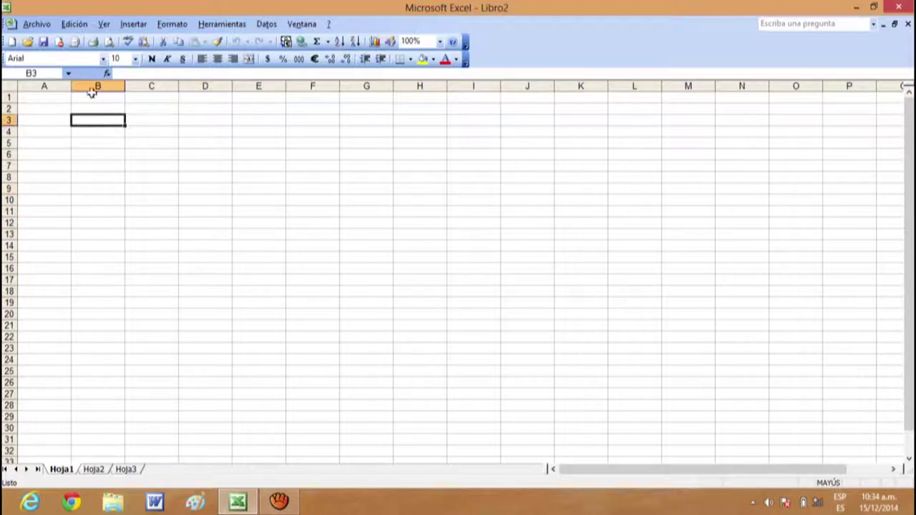
{"action": "left_click", "coordinate": [469, 165]}
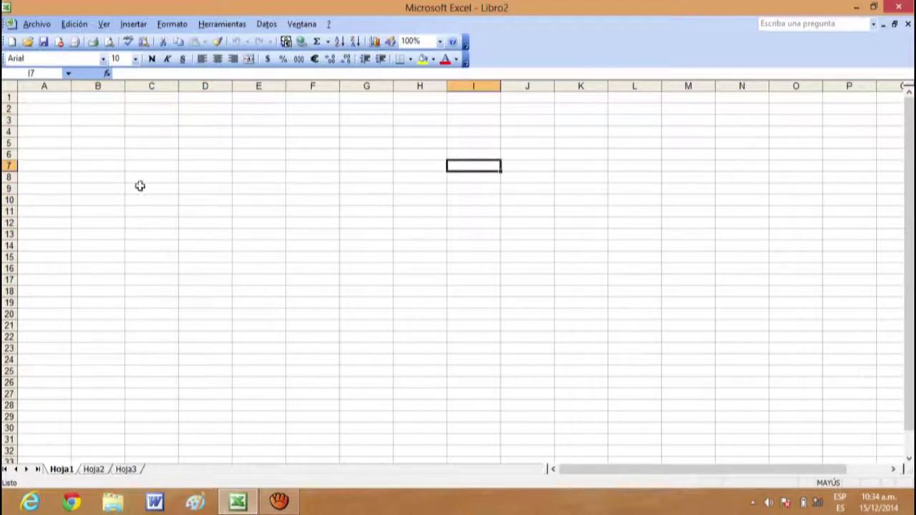
{"action": "left_click", "coordinate": [746, 256]}
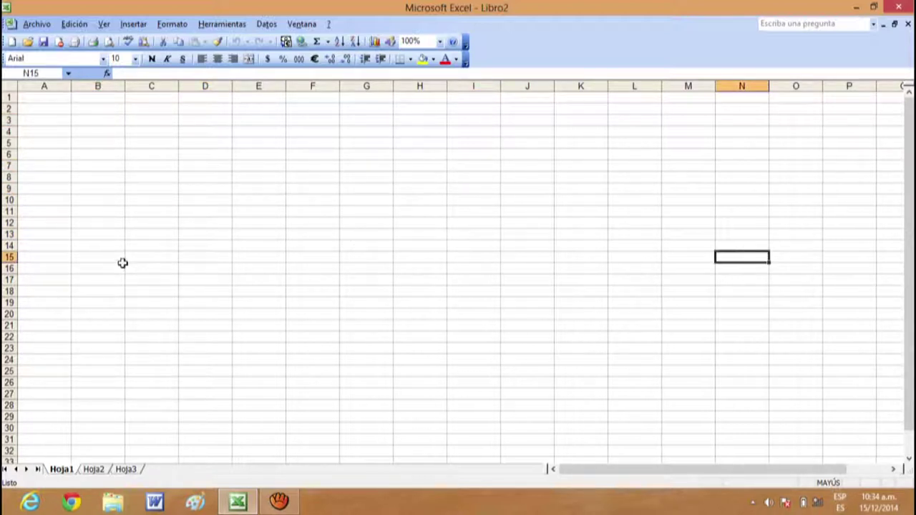
{"action": "left_click", "coordinate": [430, 326]}
{"action": "left_click", "coordinate": [319, 200]}
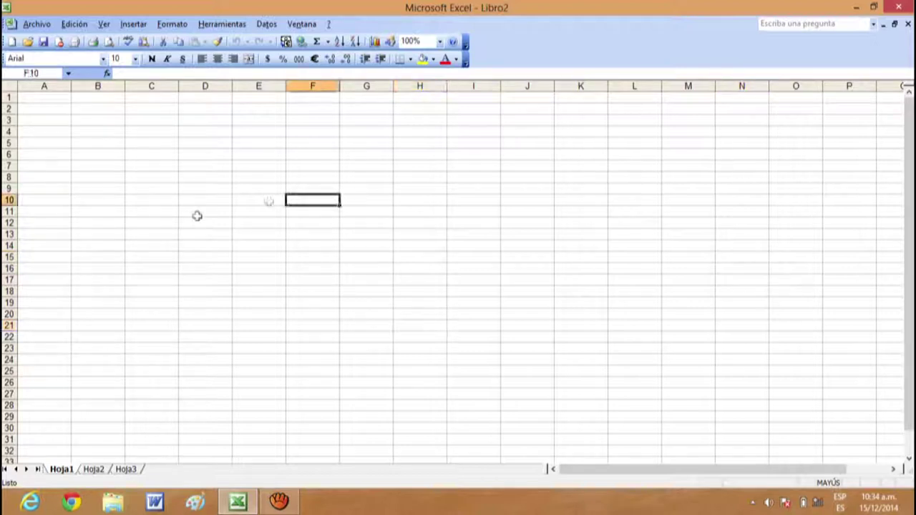
{"action": "left_click", "coordinate": [188, 292]}
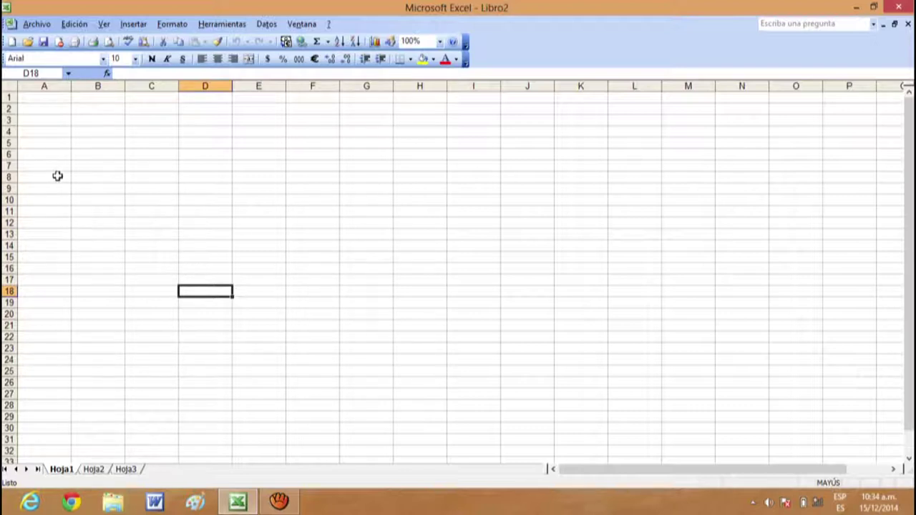
{"action": "left_click", "coordinate": [41, 74]}
{"action": "key", "text": "Return"}
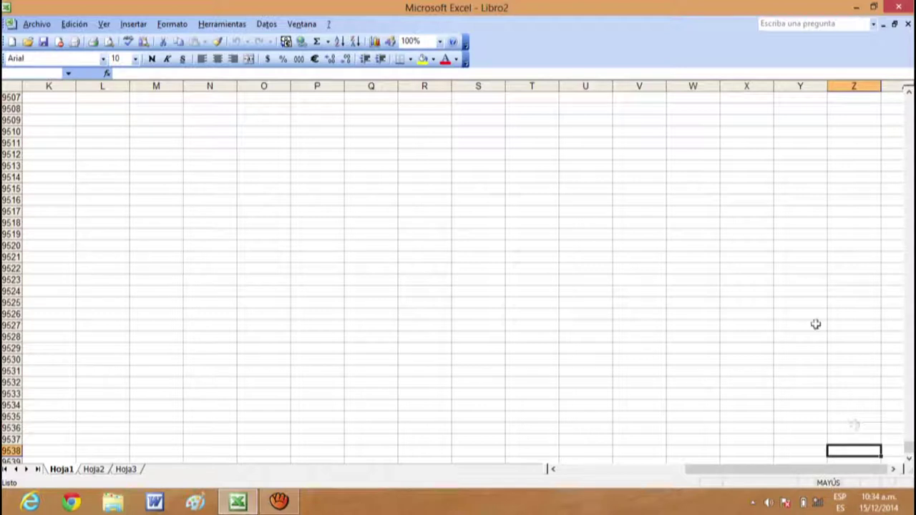
{"action": "left_click", "coordinate": [43, 78]}
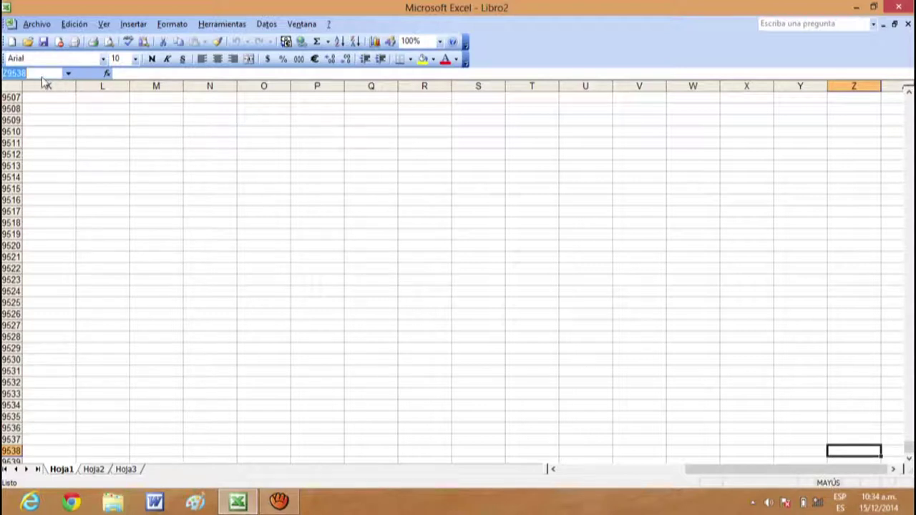
{"action": "type", "text": "A1"}
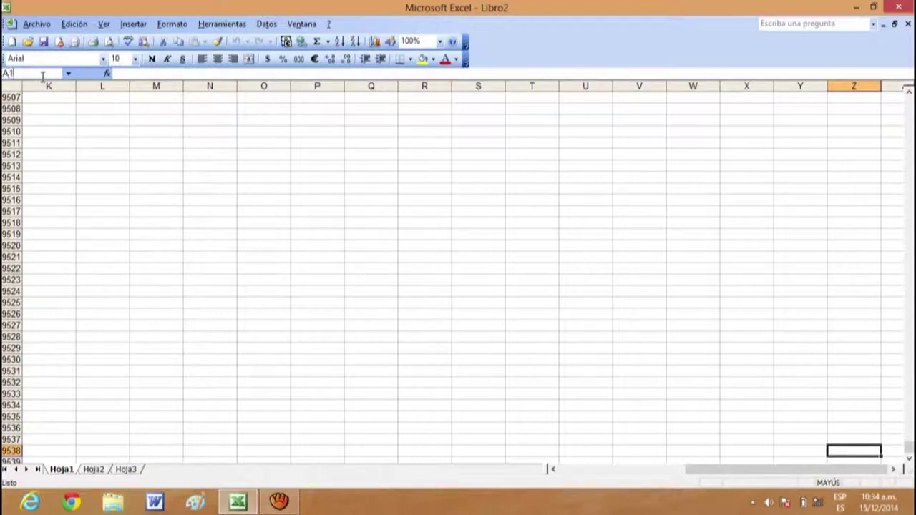
{"action": "key", "text": "Return"}
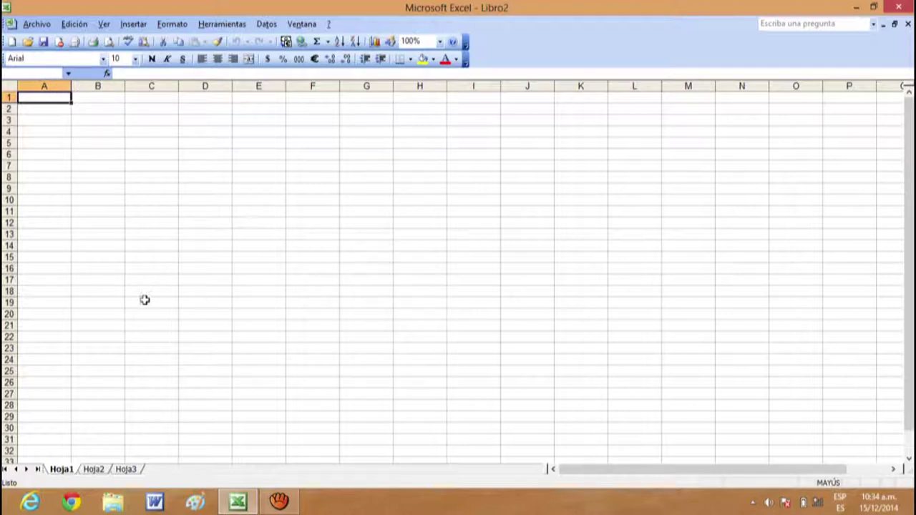
{"action": "left_click", "coordinate": [55, 85]}
{"action": "left_click", "coordinate": [94, 95]}
{"action": "left_click", "coordinate": [149, 86]}
{"action": "left_click", "coordinate": [201, 86]}
{"action": "left_click", "coordinate": [256, 85]}
{"action": "left_click", "coordinate": [322, 97]}
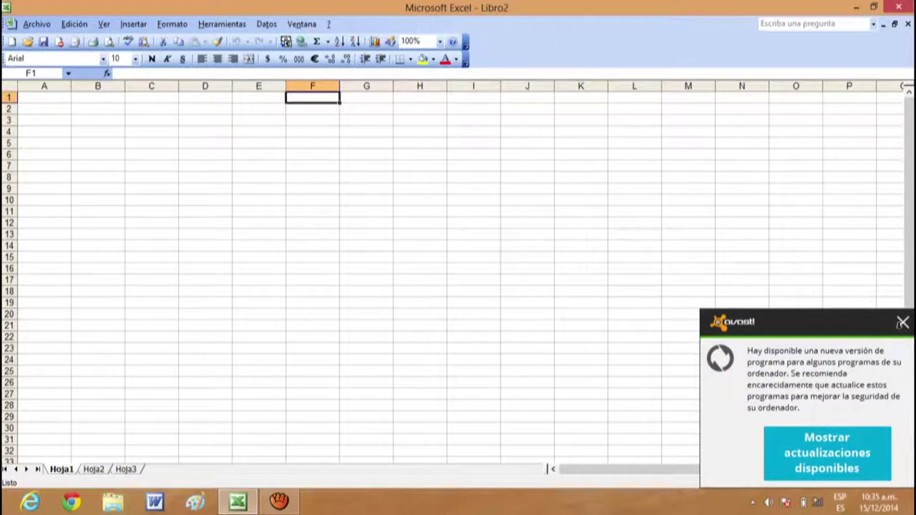
{"action": "left_click", "coordinate": [902, 323]}
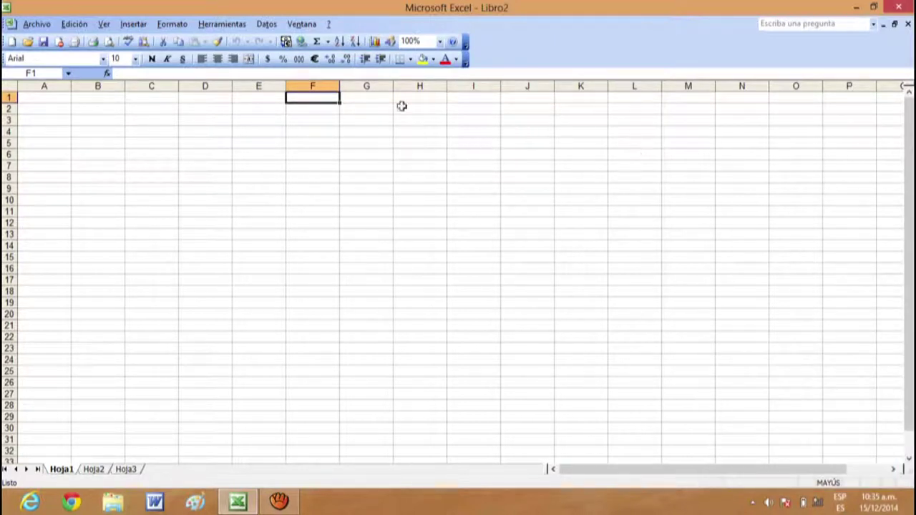
{"action": "left_click", "coordinate": [162, 85]}
{"action": "left_click", "coordinate": [58, 86]}
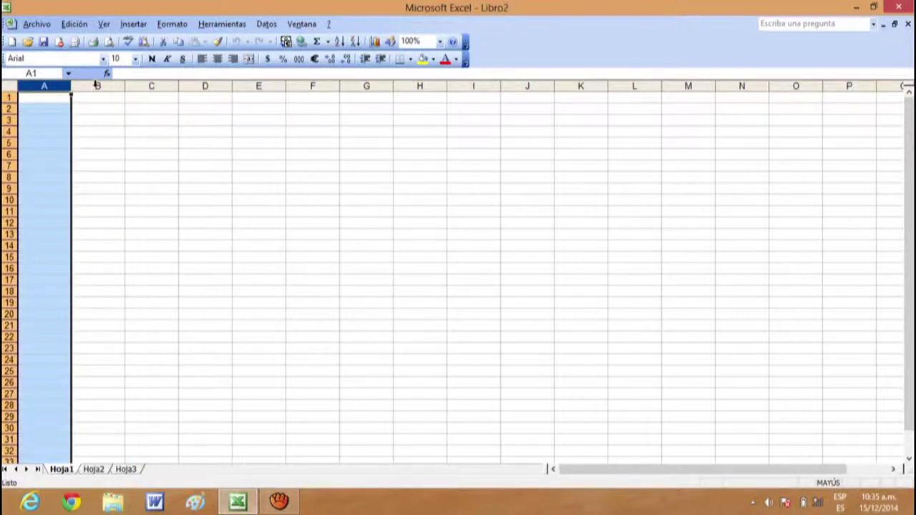
{"action": "left_click", "coordinate": [96, 85]}
{"action": "left_click", "coordinate": [151, 85]}
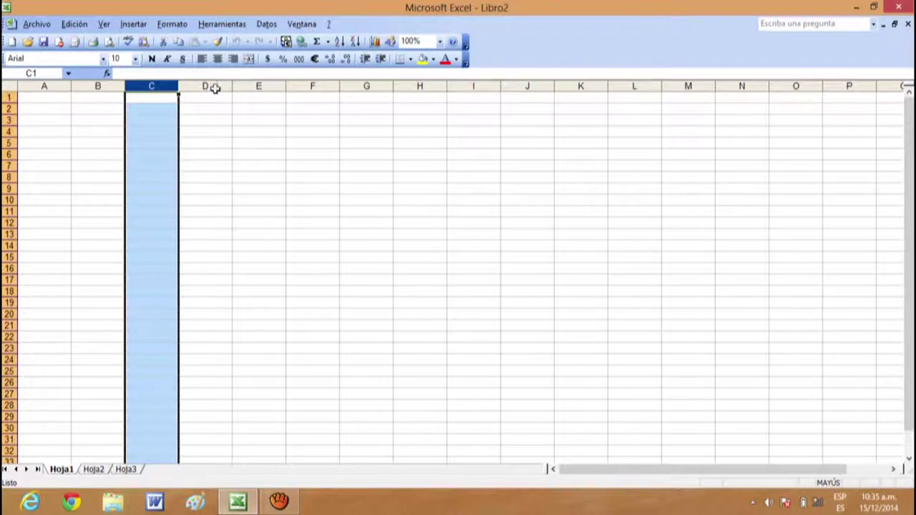
{"action": "left_click", "coordinate": [213, 86]}
{"action": "left_click", "coordinate": [258, 86]}
{"action": "left_click", "coordinate": [313, 86]}
{"action": "left_click", "coordinate": [365, 86]}
{"action": "left_click", "coordinate": [412, 86]}
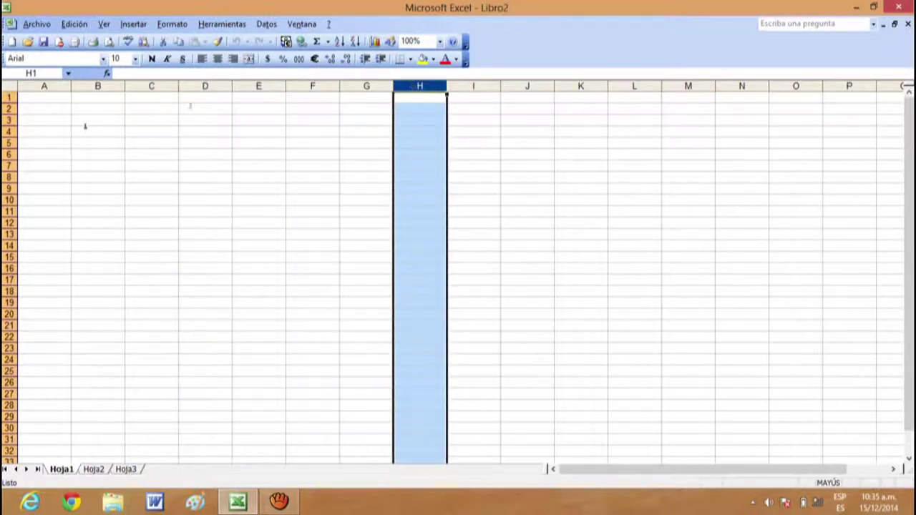
{"action": "left_click", "coordinate": [33, 116]}
{"action": "left_click", "coordinate": [10, 99]}
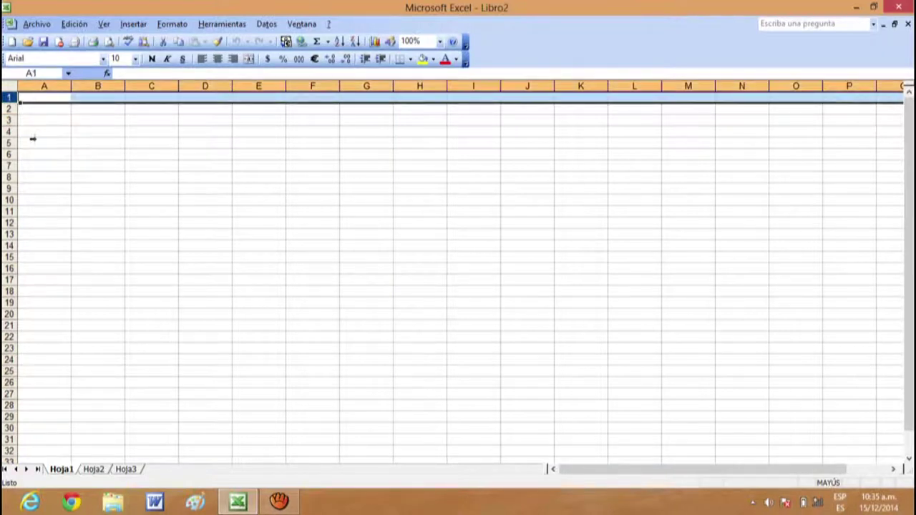
{"action": "left_click", "coordinate": [76, 152]}
{"action": "left_click", "coordinate": [9, 99]}
{"action": "left_click", "coordinate": [9, 107]}
{"action": "left_click", "coordinate": [63, 152]}
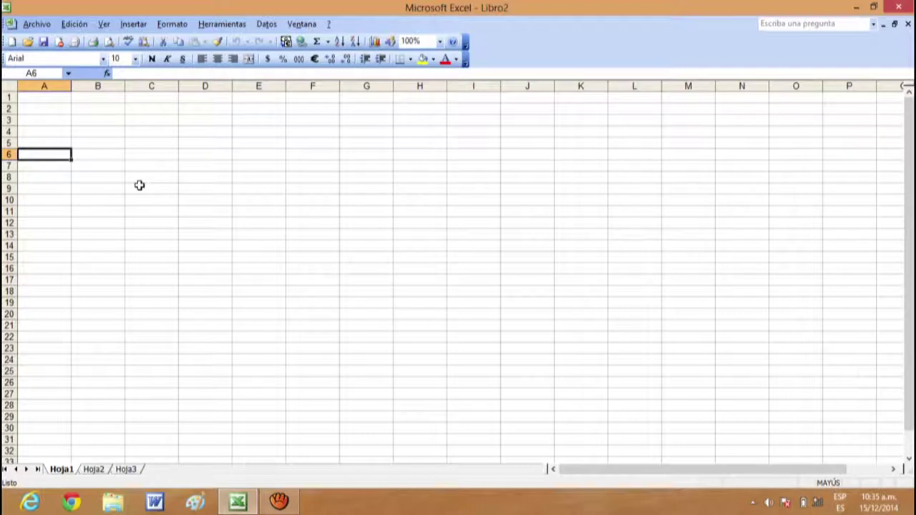
{"action": "left_click", "coordinate": [122, 147]}
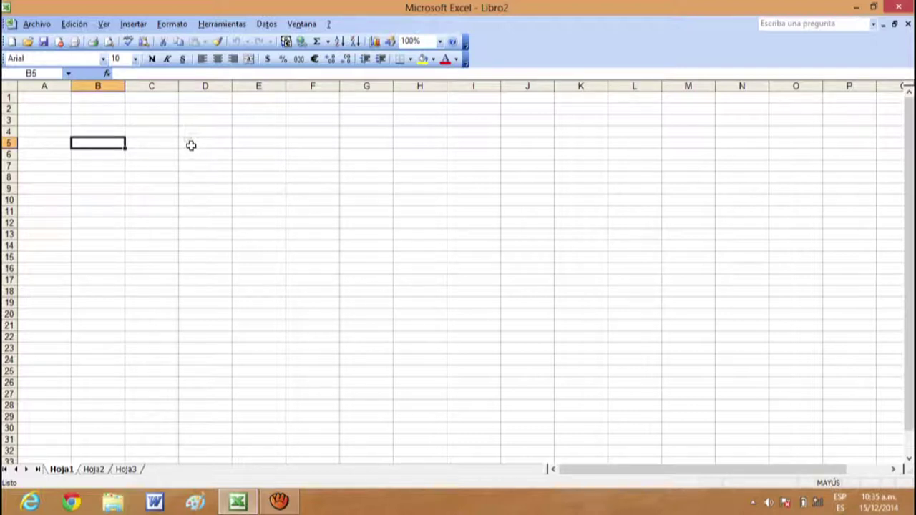
{"action": "left_click", "coordinate": [150, 152]}
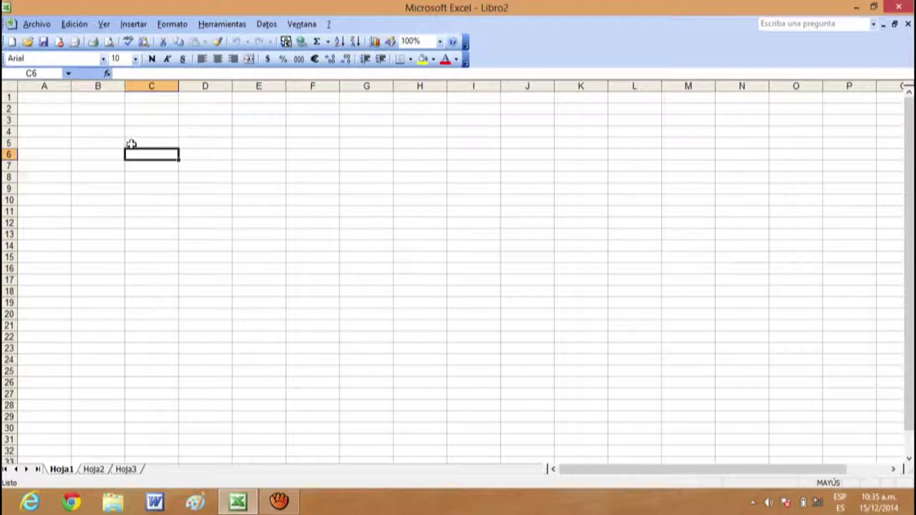
{"action": "left_click", "coordinate": [41, 110]}
{"action": "left_click", "coordinate": [53, 153]}
{"action": "left_click", "coordinate": [153, 148]}
{"action": "left_click", "coordinate": [152, 212]}
{"action": "left_click", "coordinate": [258, 167]}
{"action": "left_click", "coordinate": [260, 242]}
{"action": "left_click", "coordinate": [329, 179]}
{"action": "left_click", "coordinate": [337, 256]}
{"action": "left_click", "coordinate": [413, 189]}
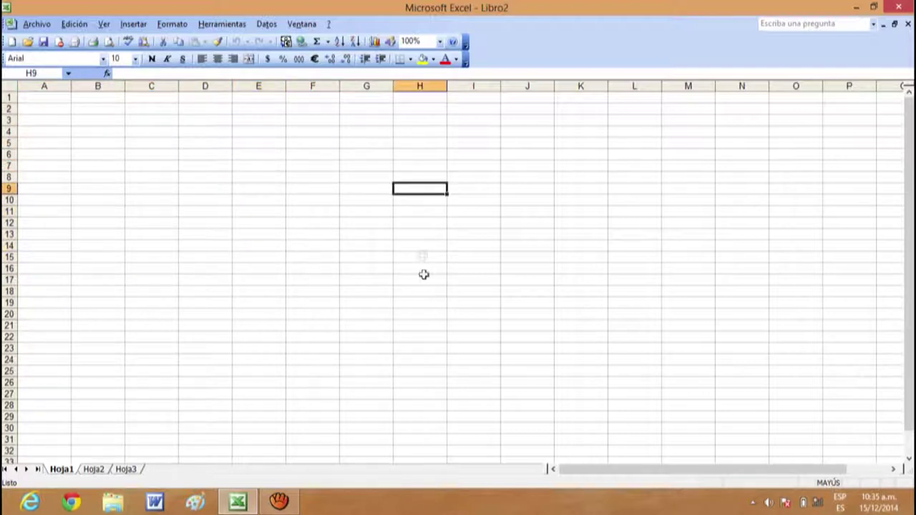
{"action": "left_click", "coordinate": [423, 275]}
{"action": "left_click", "coordinate": [528, 187]}
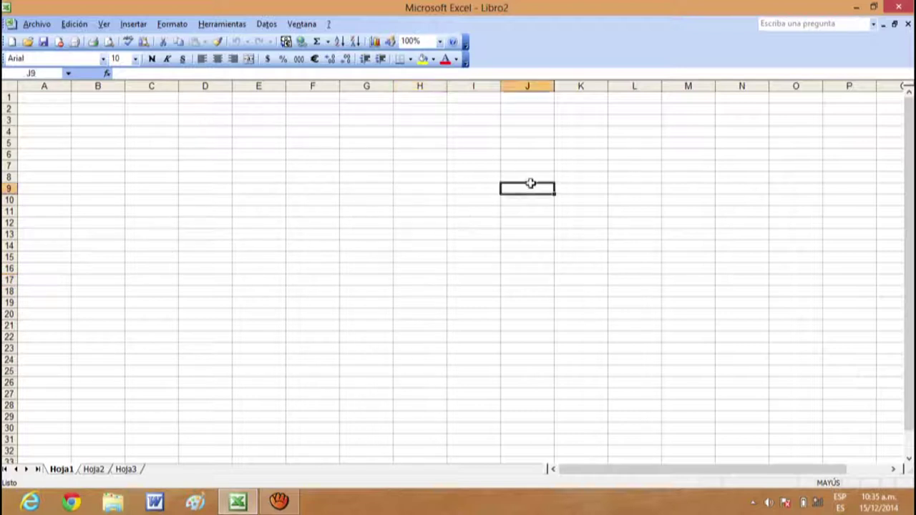
{"action": "left_click", "coordinate": [680, 277]}
{"action": "left_click", "coordinate": [400, 245]}
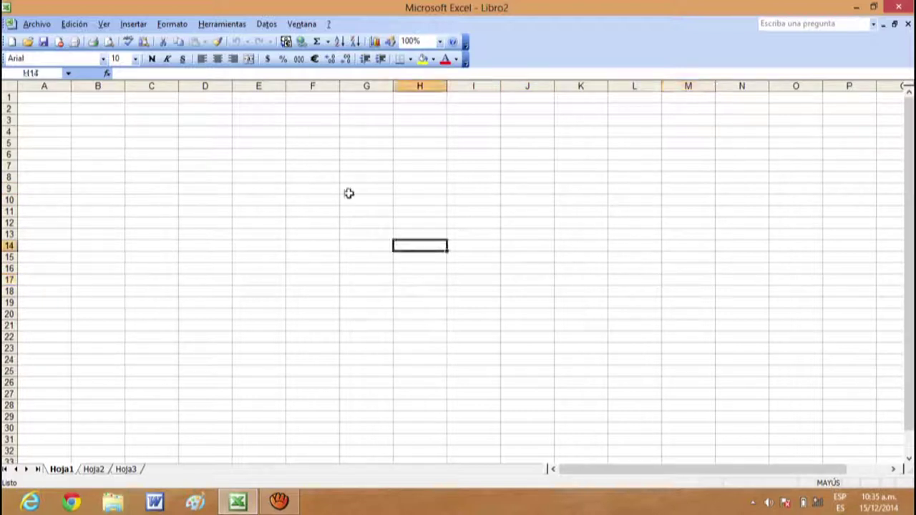
{"action": "left_click", "coordinate": [244, 153]}
{"action": "left_click", "coordinate": [311, 274]}
{"action": "left_click", "coordinate": [558, 210]}
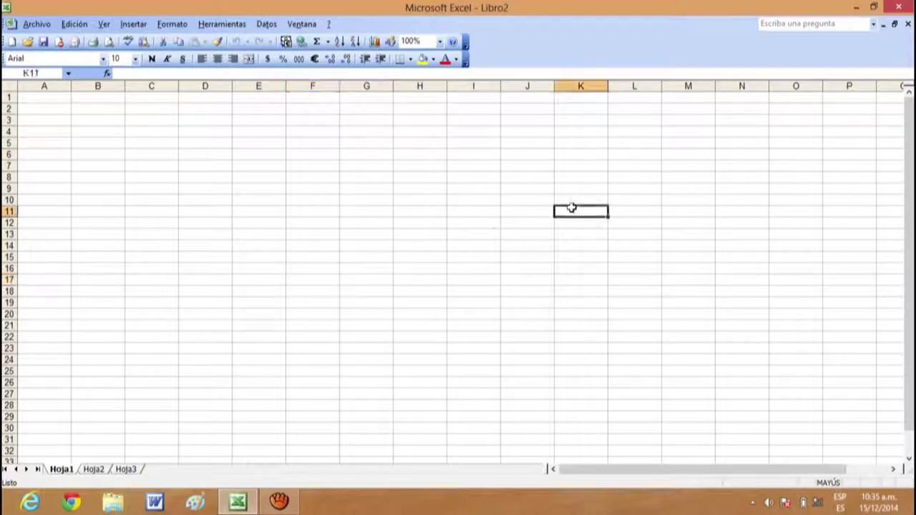
{"action": "left_click", "coordinate": [707, 180]}
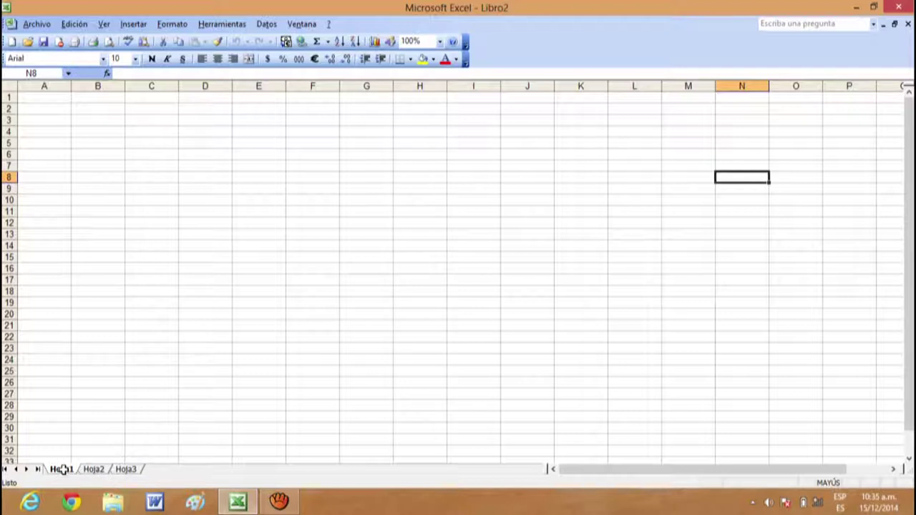
{"action": "left_click", "coordinate": [93, 469]}
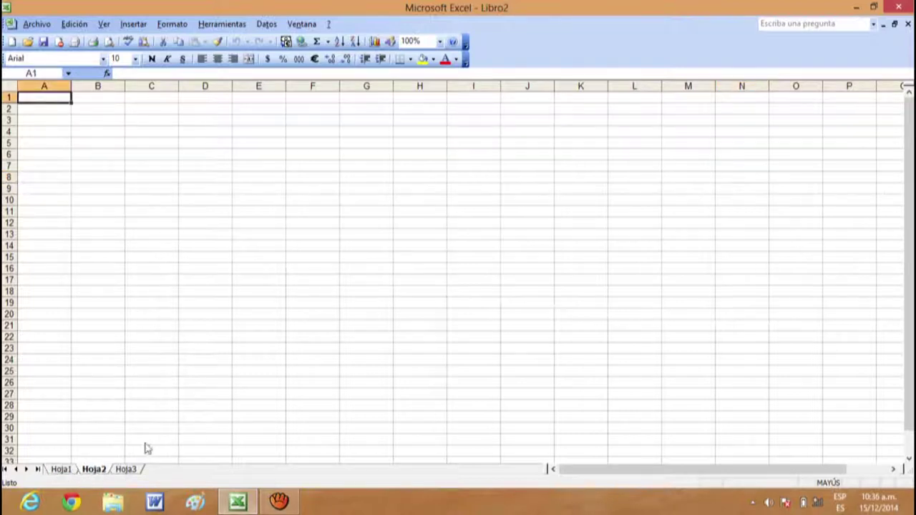
{"action": "left_click", "coordinate": [127, 469]}
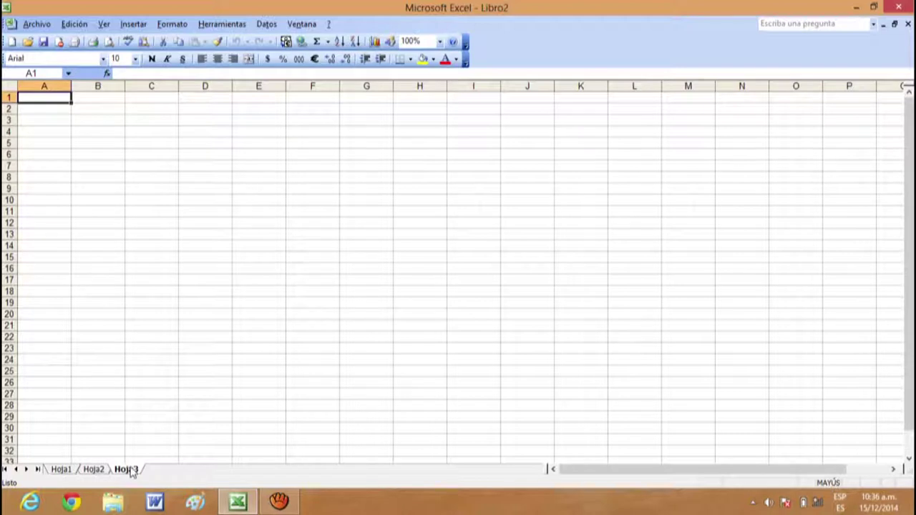
{"action": "left_click", "coordinate": [62, 470]}
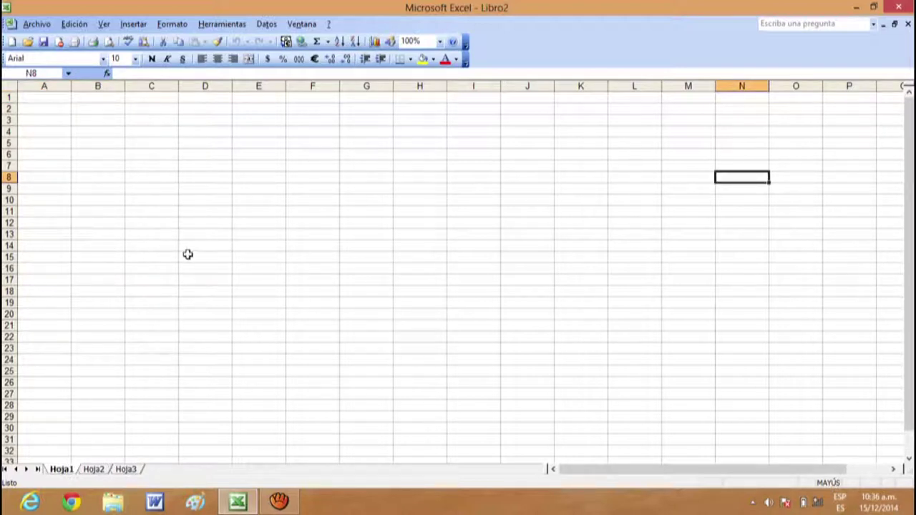
{"action": "left_click", "coordinate": [104, 469]}
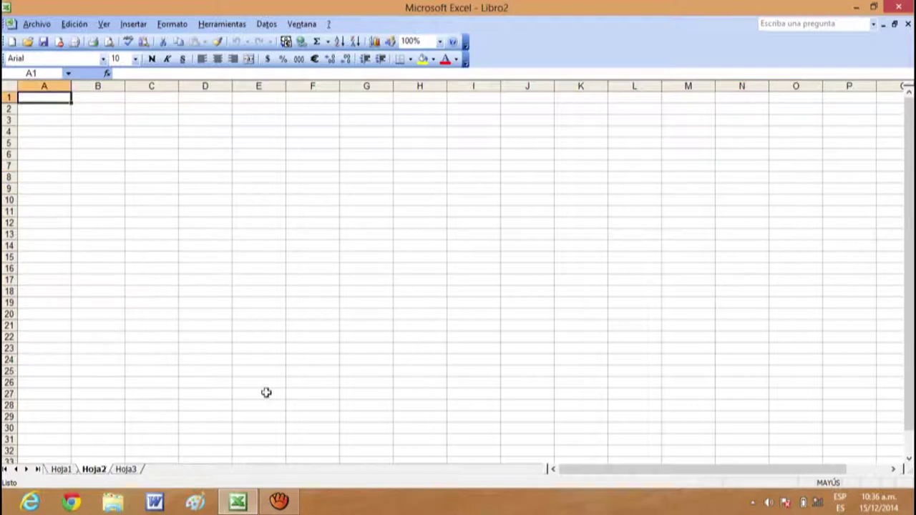
{"action": "left_click", "coordinate": [136, 469]}
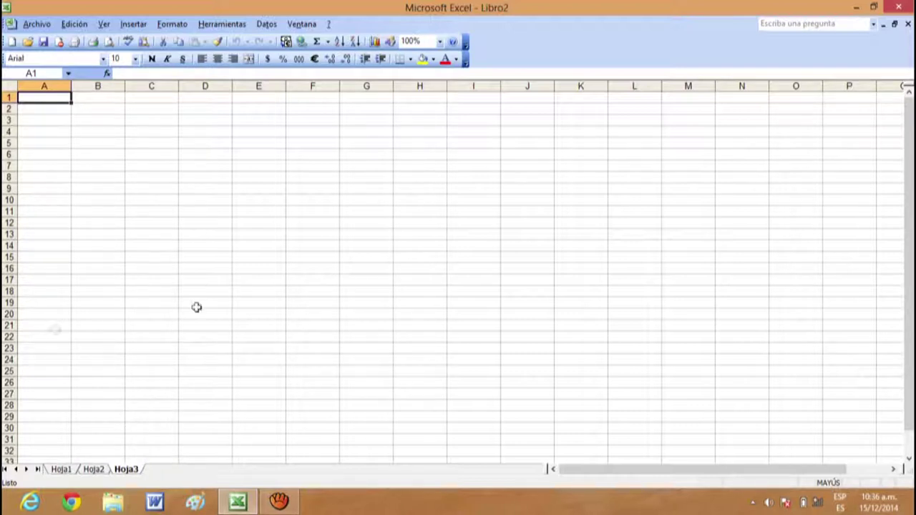
{"action": "left_click", "coordinate": [207, 280]}
{"action": "left_click_drag", "start_coordinate": [151, 166], "coordinate": [204, 165]}
{"action": "left_click", "coordinate": [366, 166]}
{"action": "left_click", "coordinate": [510, 212]}
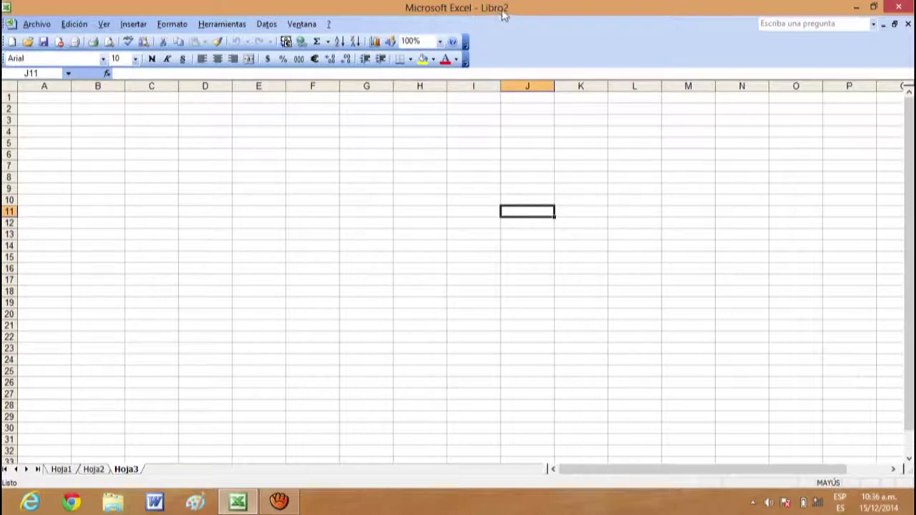
{"action": "left_click", "coordinate": [60, 469]}
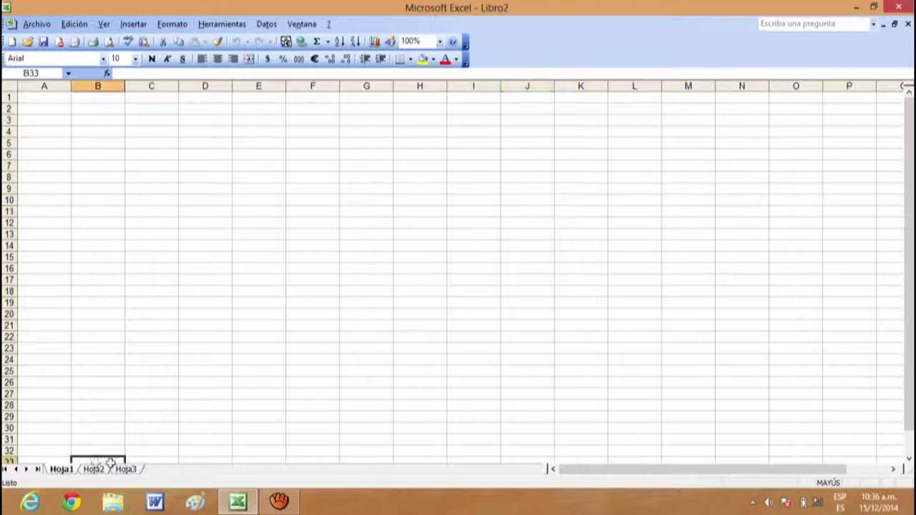
{"action": "left_click", "coordinate": [94, 469]}
{"action": "left_click", "coordinate": [60, 469]}
{"action": "left_click", "coordinate": [196, 281]}
{"action": "left_click", "coordinate": [419, 165]}
{"action": "left_click_drag", "start_coordinate": [474, 326], "coordinate": [478, 332]}
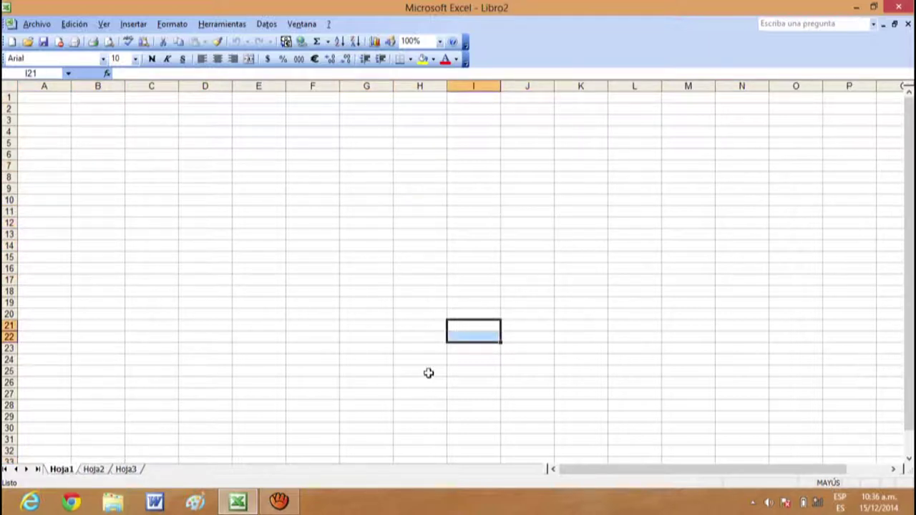
{"action": "left_click", "coordinate": [280, 234]}
{"action": "left_click", "coordinate": [272, 178]}
{"action": "left_click", "coordinate": [423, 199]}
{"action": "left_click", "coordinate": [335, 155]}
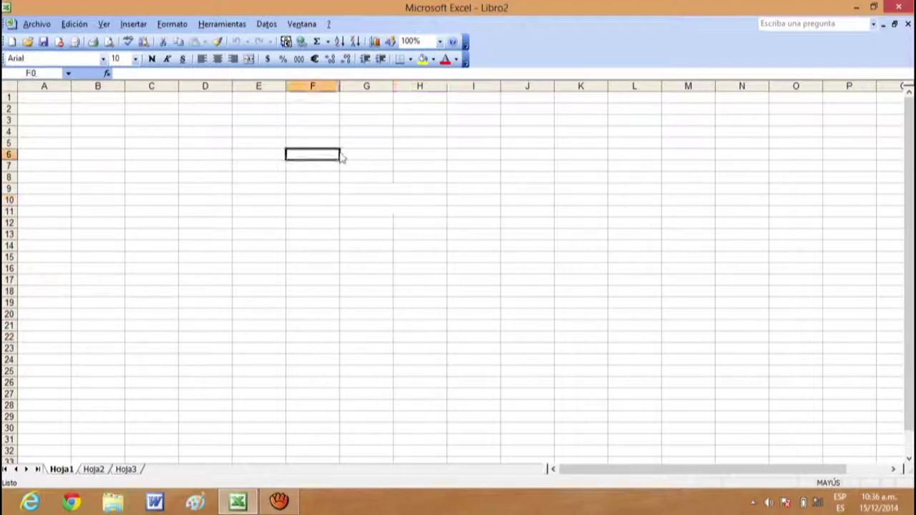
{"action": "left_click", "coordinate": [247, 200]}
{"action": "left_click", "coordinate": [344, 268]}
{"action": "left_click", "coordinate": [396, 207]}
{"action": "left_click", "coordinate": [465, 293]}
{"action": "left_click", "coordinate": [527, 206]}
{"action": "left_click", "coordinate": [390, 213]}
{"action": "left_click", "coordinate": [255, 163]}
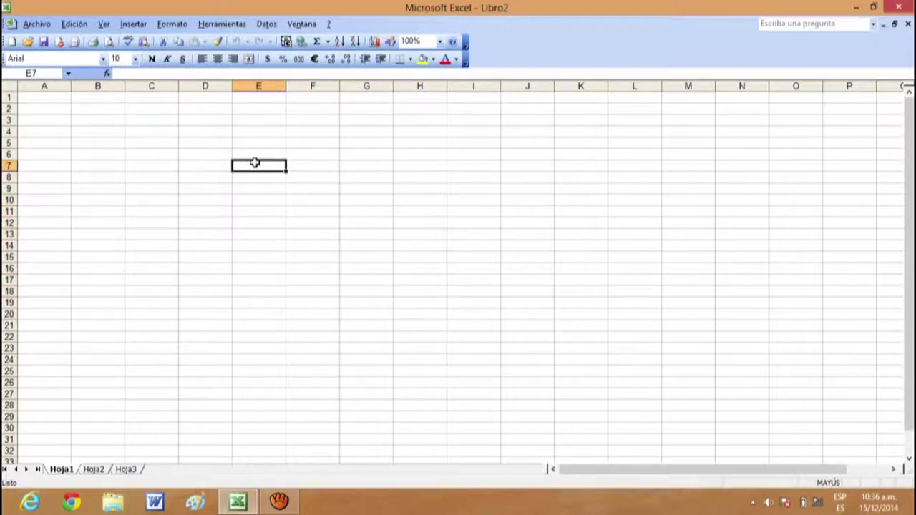
{"action": "left_click", "coordinate": [239, 260]}
{"action": "left_click", "coordinate": [466, 176]}
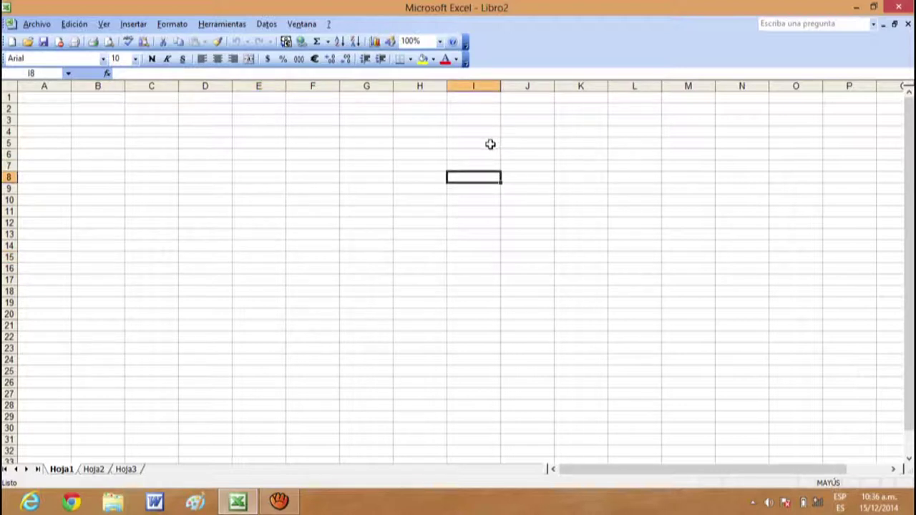
{"action": "left_click", "coordinate": [336, 299]}
{"action": "left_click", "coordinate": [334, 188]}
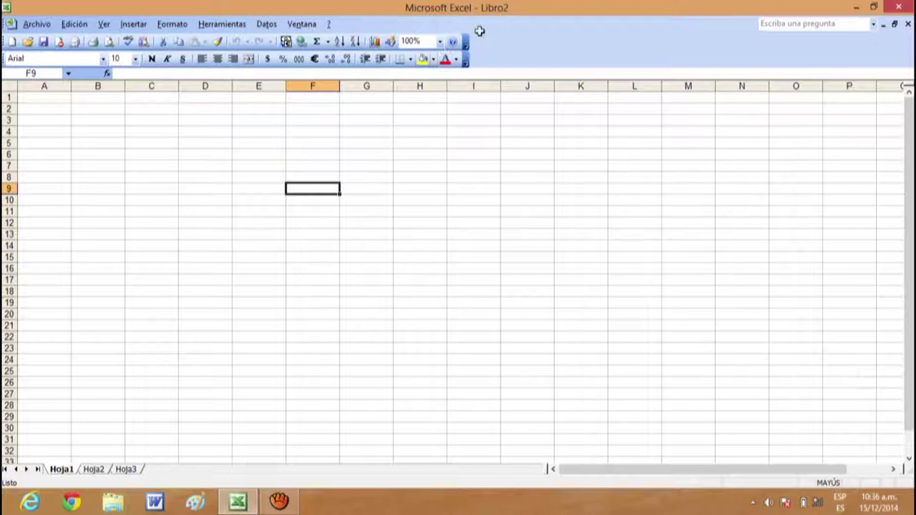
{"action": "left_click", "coordinate": [402, 179]}
{"action": "left_click", "coordinate": [372, 257]}
{"action": "left_click", "coordinate": [264, 154]}
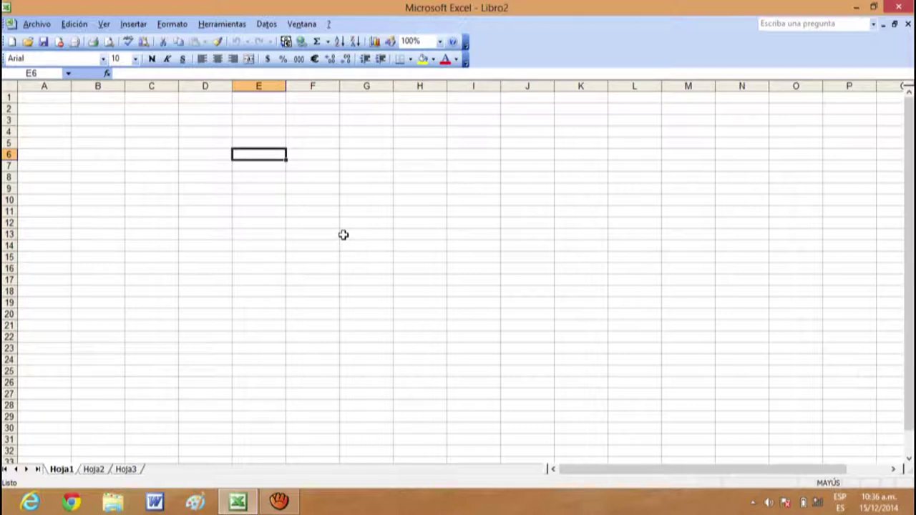
{"action": "left_click", "coordinate": [404, 172]}
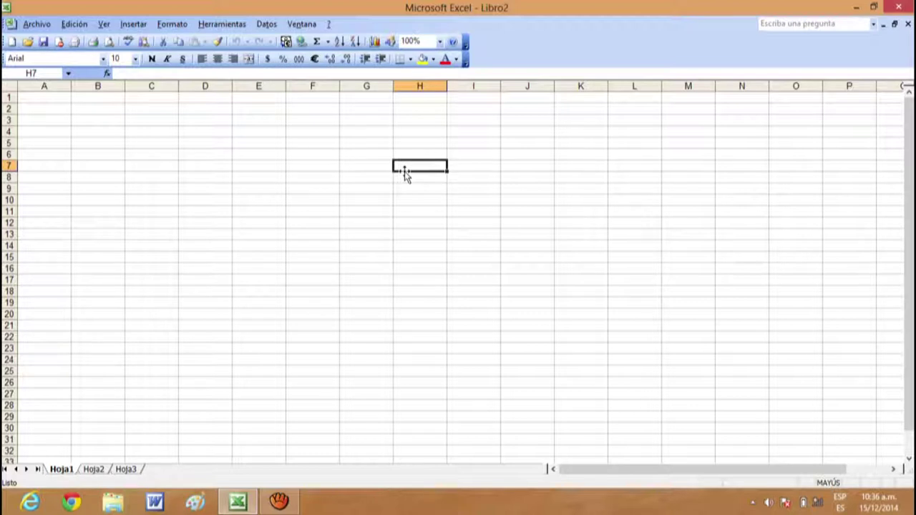
{"action": "left_click", "coordinate": [337, 179]}
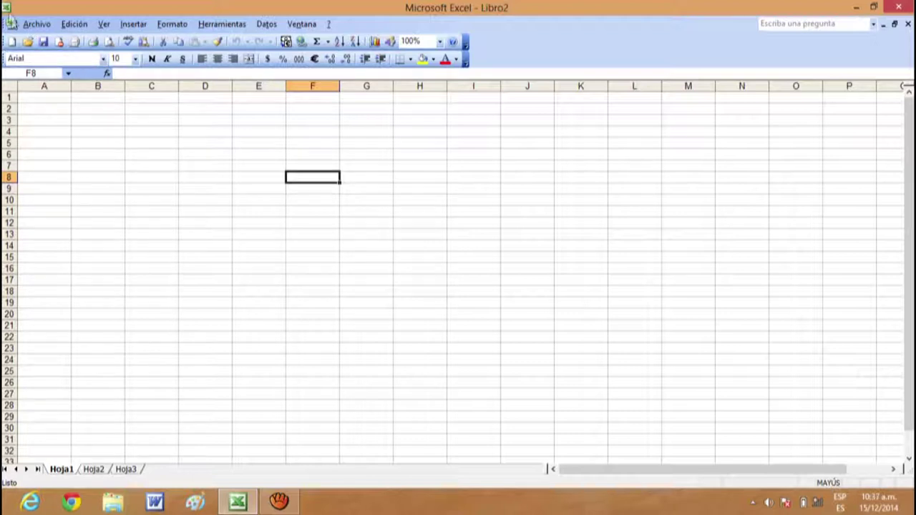
{"action": "left_click", "coordinate": [43, 167]}
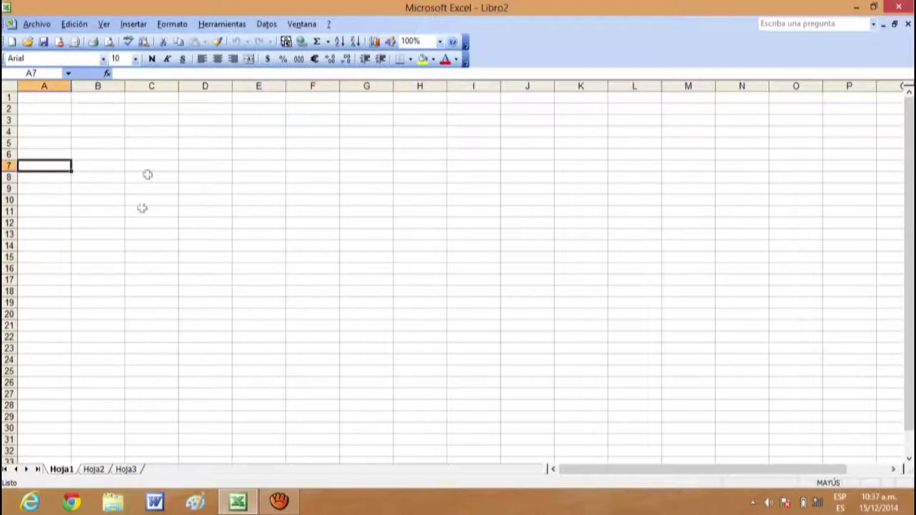
{"action": "left_click", "coordinate": [293, 109]}
{"action": "left_click", "coordinate": [301, 222]}
{"action": "left_click", "coordinate": [421, 267]}
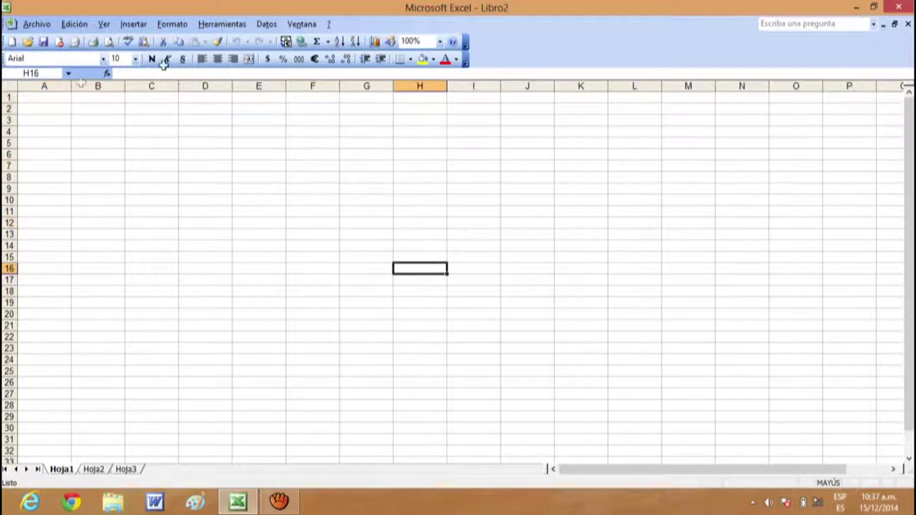
{"action": "left_click", "coordinate": [288, 223]}
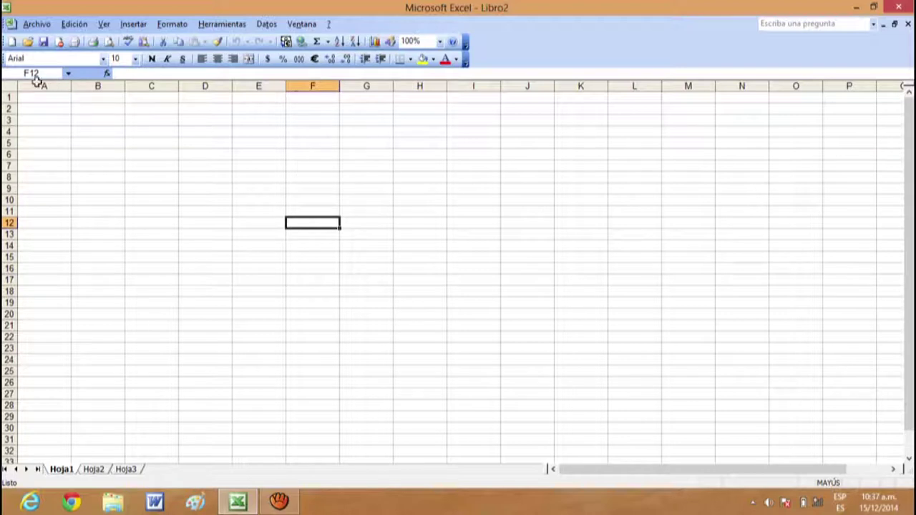
{"action": "left_click", "coordinate": [332, 266]}
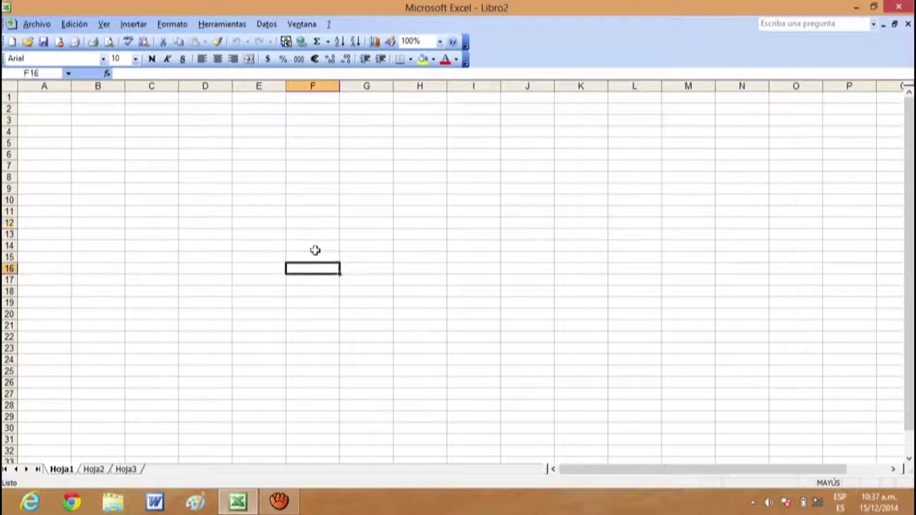
Step: Flip through Hoja2, Hoja3, Hoja1 and Hoja2, ending on the empty Hoja3 sheet
{"action": "left_click", "coordinate": [101, 471]}
{"action": "left_click", "coordinate": [126, 469]}
{"action": "left_click", "coordinate": [71, 471]}
{"action": "left_click", "coordinate": [101, 470]}
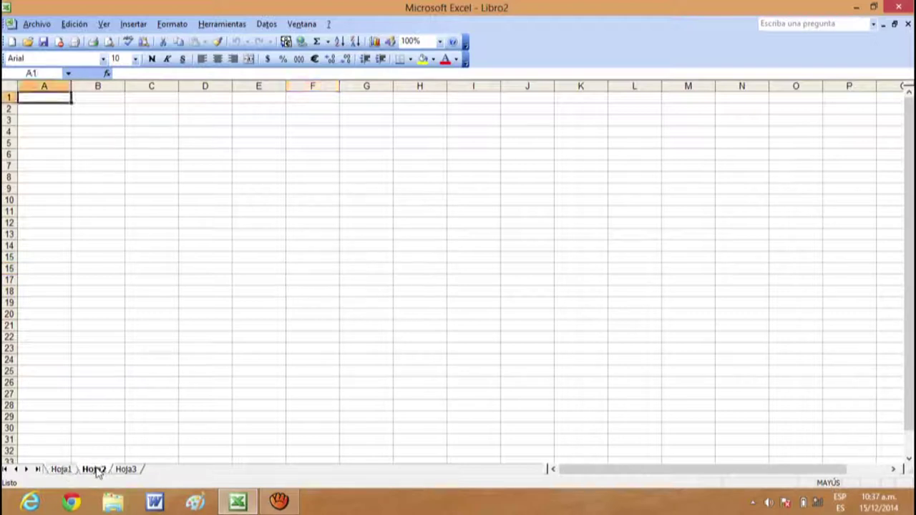
{"action": "left_click", "coordinate": [125, 470]}
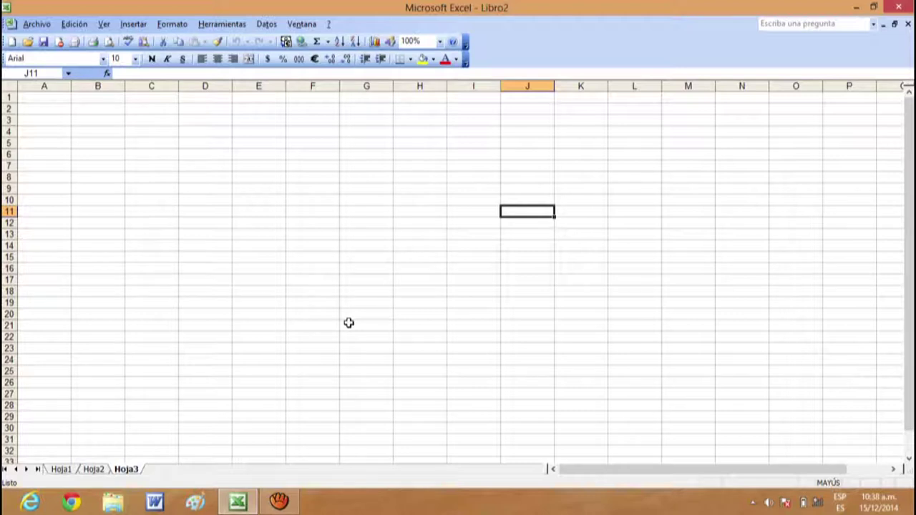
Step: Insert a new blank worksheet, Hoja4, from the sheet-tab Insertar dialog
{"action": "right_click", "coordinate": [131, 475]}
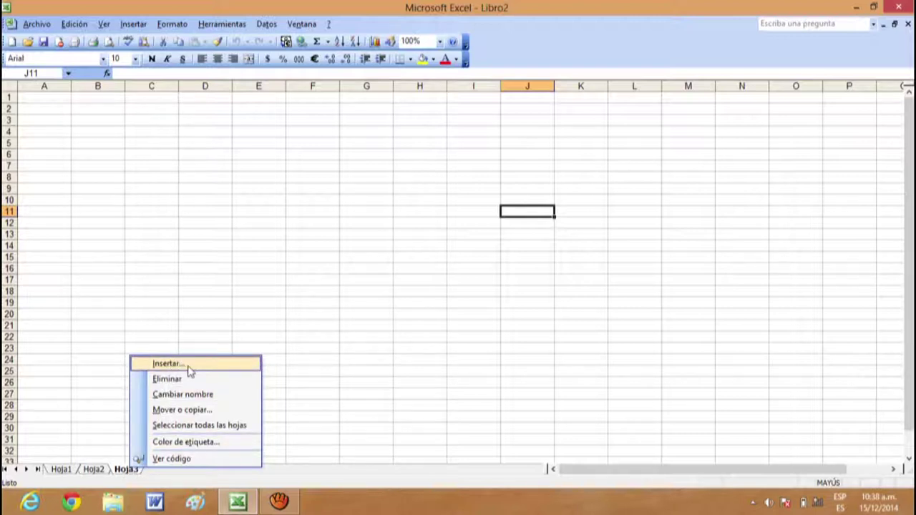
{"action": "left_click", "coordinate": [190, 371]}
{"action": "left_click_drag", "start_coordinate": [280, 222], "coordinate": [551, 114]}
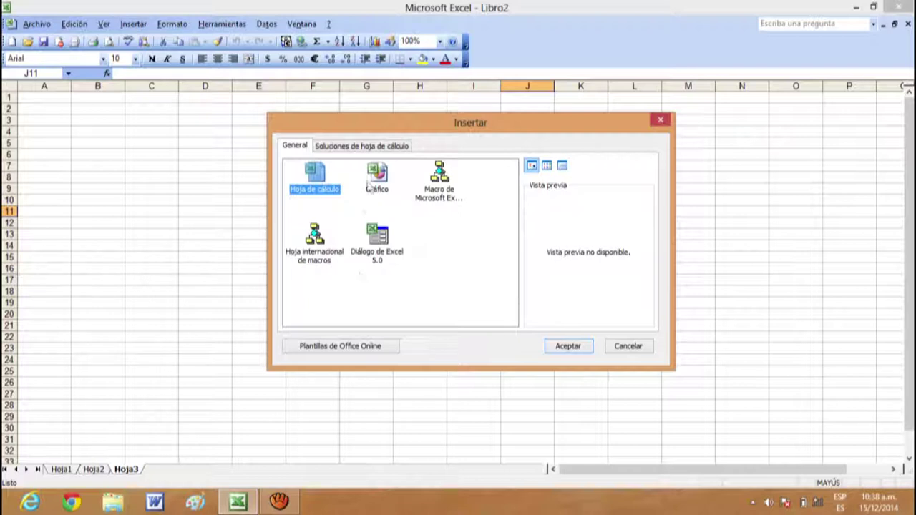
{"action": "left_click", "coordinate": [555, 350]}
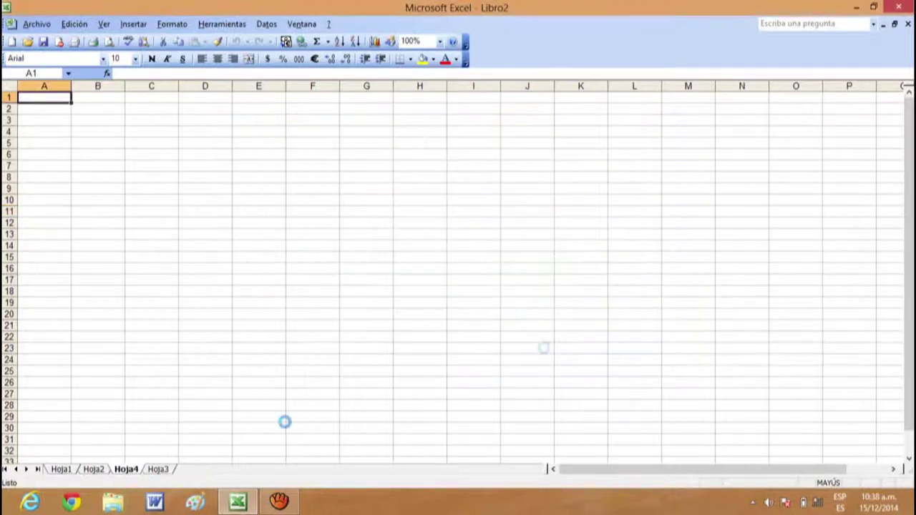
Step: Insert a second blank worksheet, Hoja5, the same way
{"action": "right_click", "coordinate": [131, 470]}
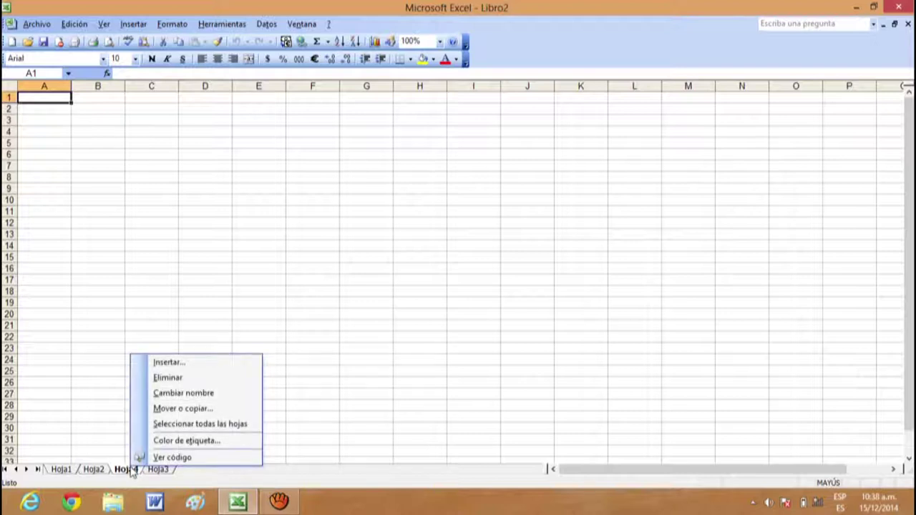
{"action": "left_click", "coordinate": [183, 365]}
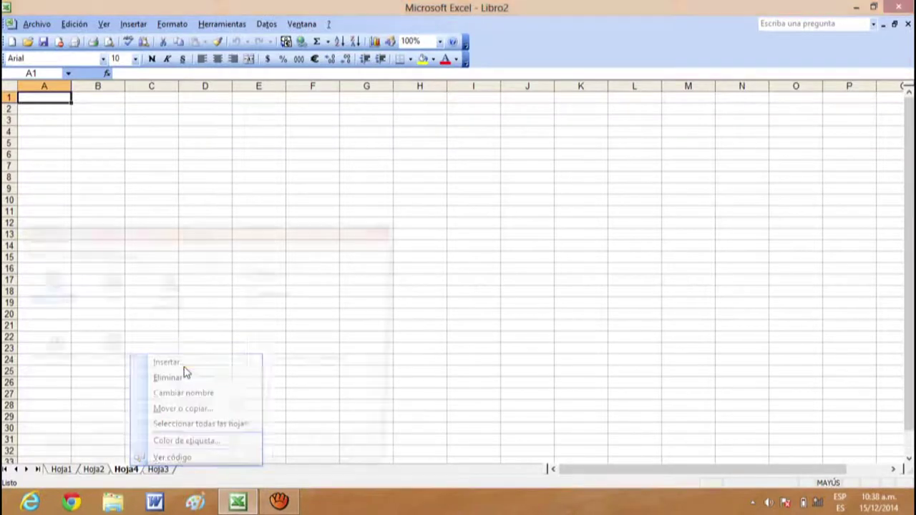
{"action": "left_click", "coordinate": [299, 455]}
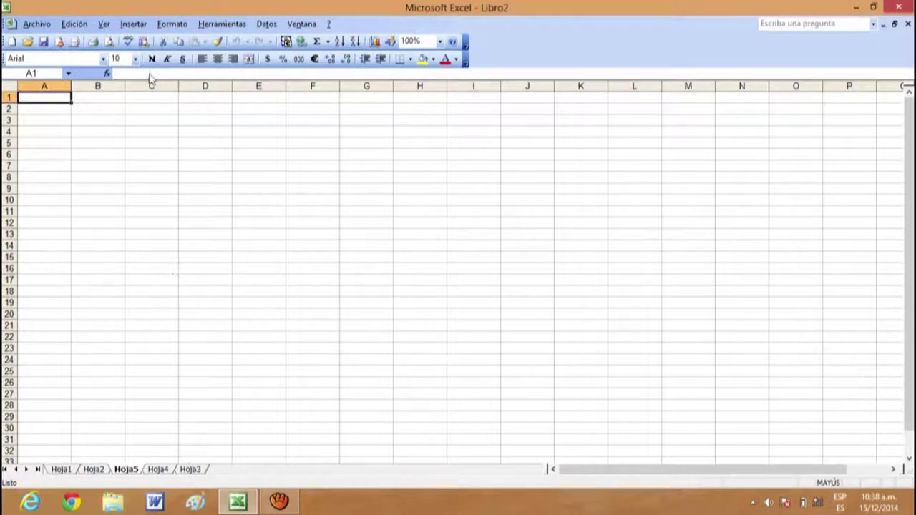
{"action": "left_click", "coordinate": [135, 25]}
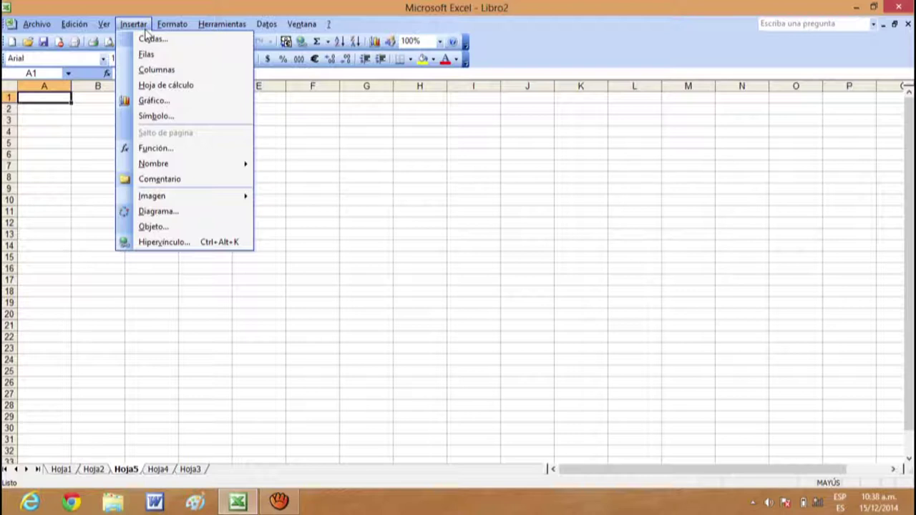
Step: Add worksheet Hoja6 before Hoja5 with Insertar > Hoja de cálculo
{"action": "left_click", "coordinate": [161, 85]}
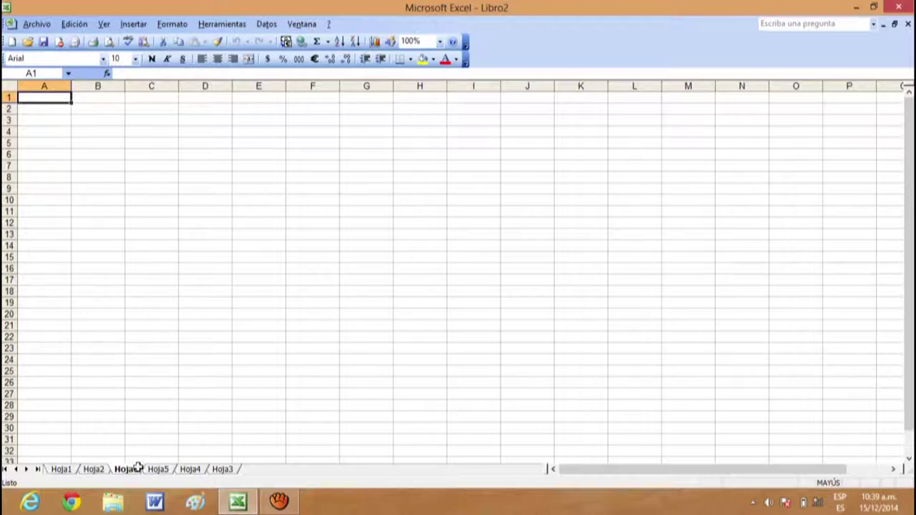
Step: Select single cells down column D: D3, D6, D4, D7, D11, D16 and D9
{"action": "left_click", "coordinate": [215, 119]}
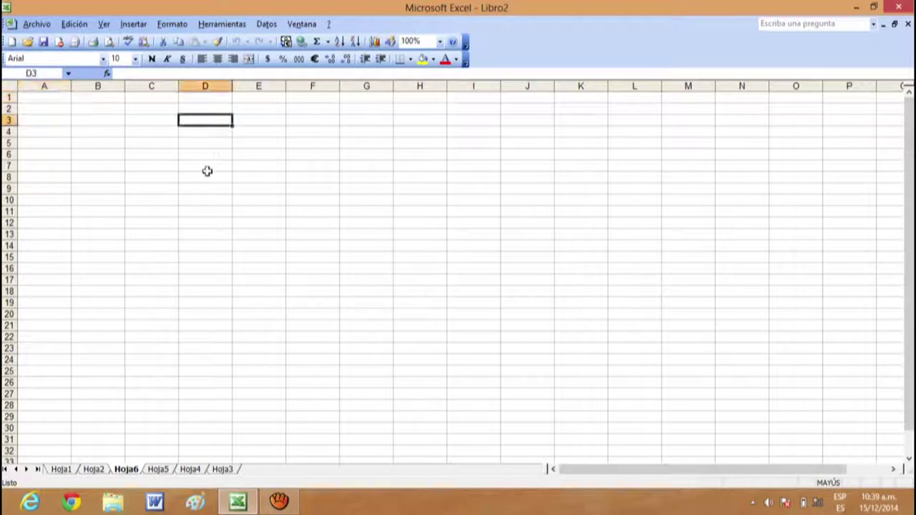
{"action": "left_click", "coordinate": [209, 155]}
{"action": "left_click", "coordinate": [208, 133]}
{"action": "left_click", "coordinate": [207, 165]}
{"action": "left_click", "coordinate": [197, 214]}
{"action": "left_click", "coordinate": [197, 266]}
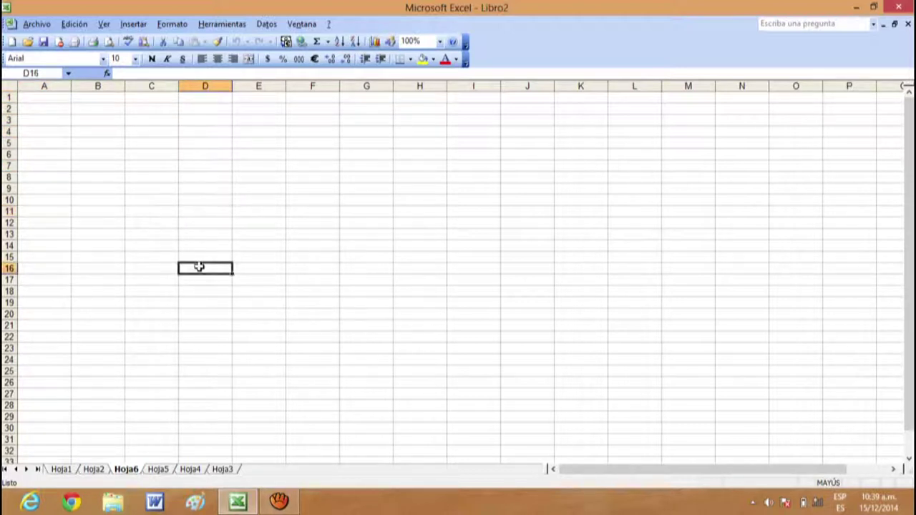
{"action": "left_click", "coordinate": [196, 189]}
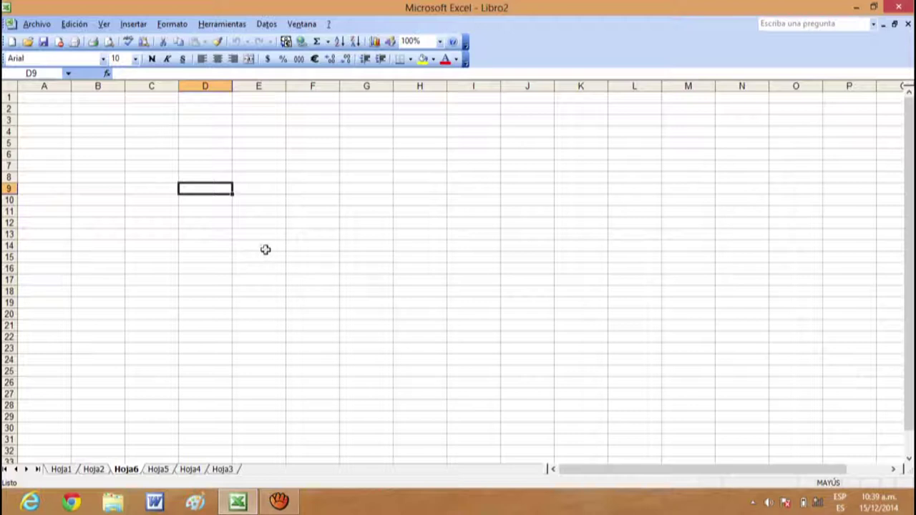
Step: Select cell C3, the ranges C5:C21 and D5:D21, then cells B1 and B2
{"action": "left_click", "coordinate": [132, 120]}
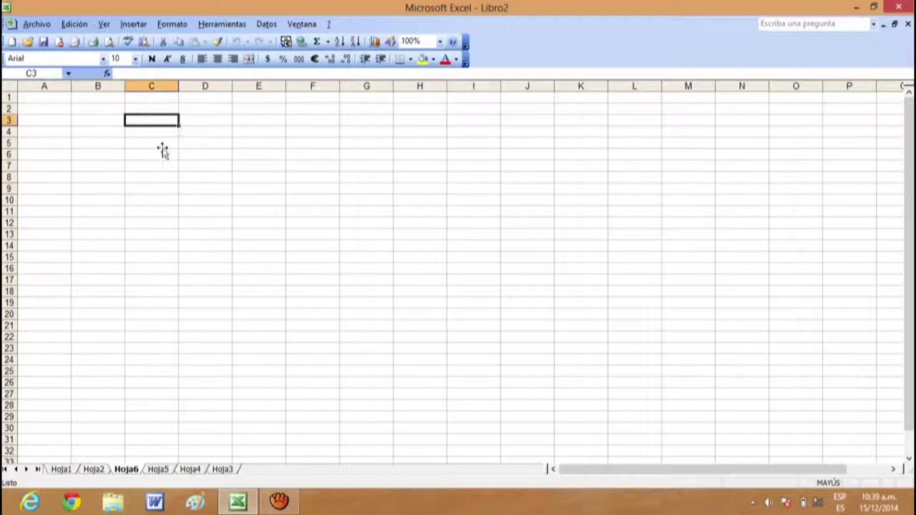
{"action": "left_click_drag", "start_coordinate": [162, 144], "coordinate": [162, 323]}
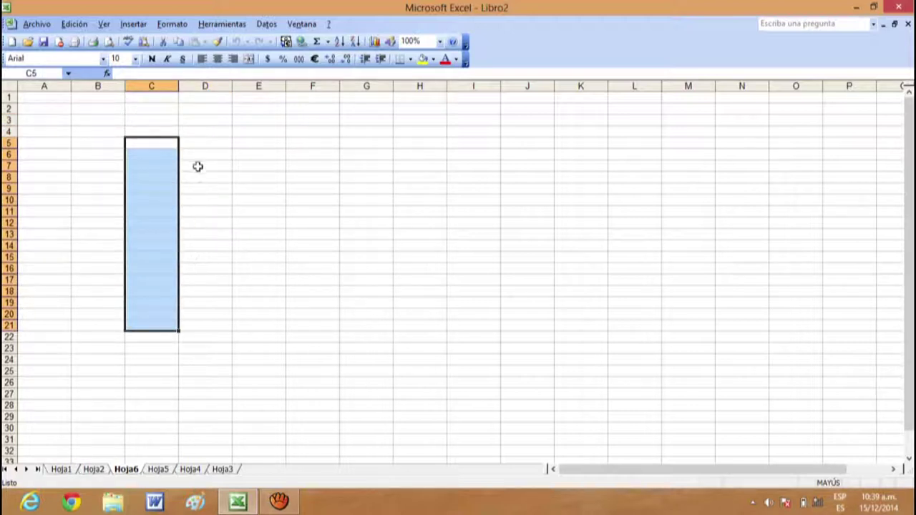
{"action": "left_click_drag", "start_coordinate": [204, 141], "coordinate": [205, 325]}
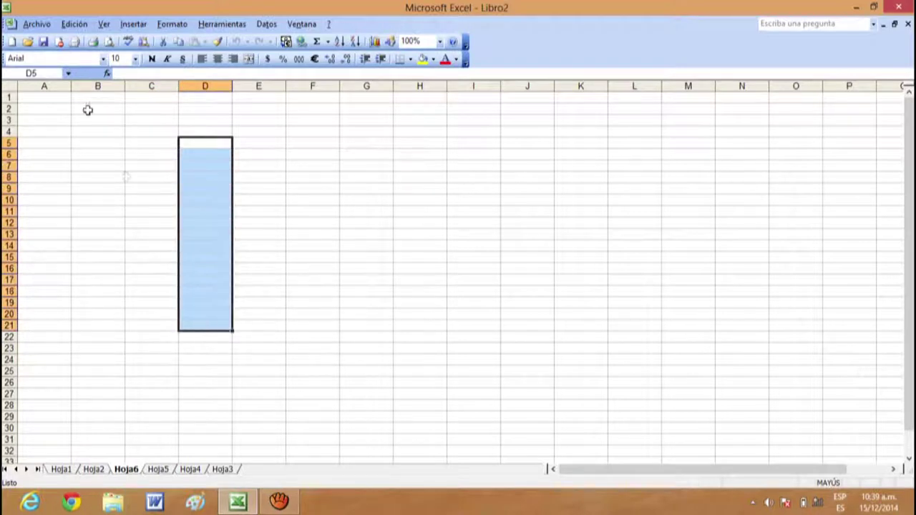
{"action": "left_click", "coordinate": [88, 99]}
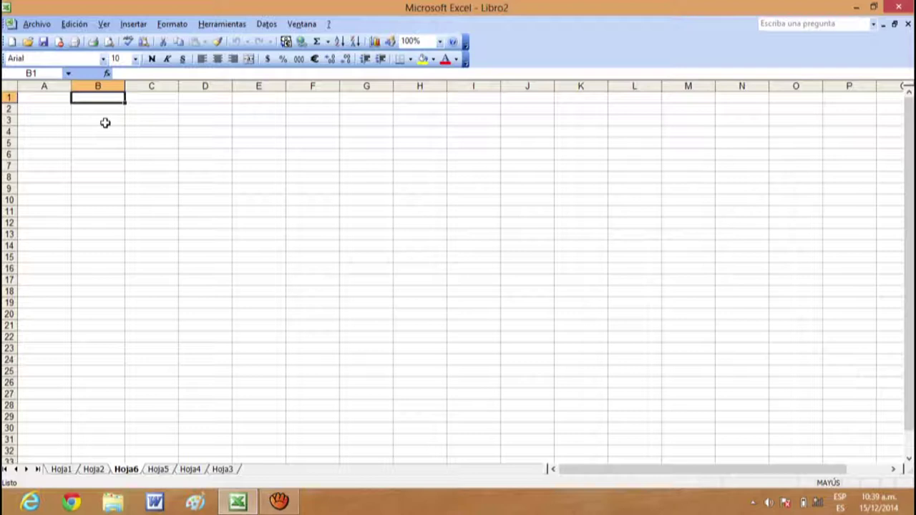
{"action": "left_click", "coordinate": [99, 112]}
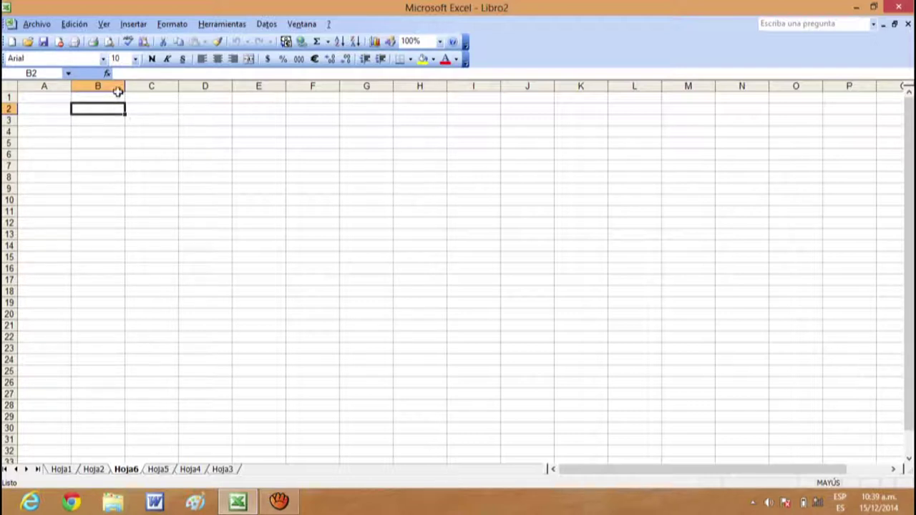
Step: Select column D ranges D2:D26, D3:D24 and D3:D25, with cells D4, D5 and D8 between
{"action": "left_click_drag", "start_coordinate": [194, 107], "coordinate": [199, 379]}
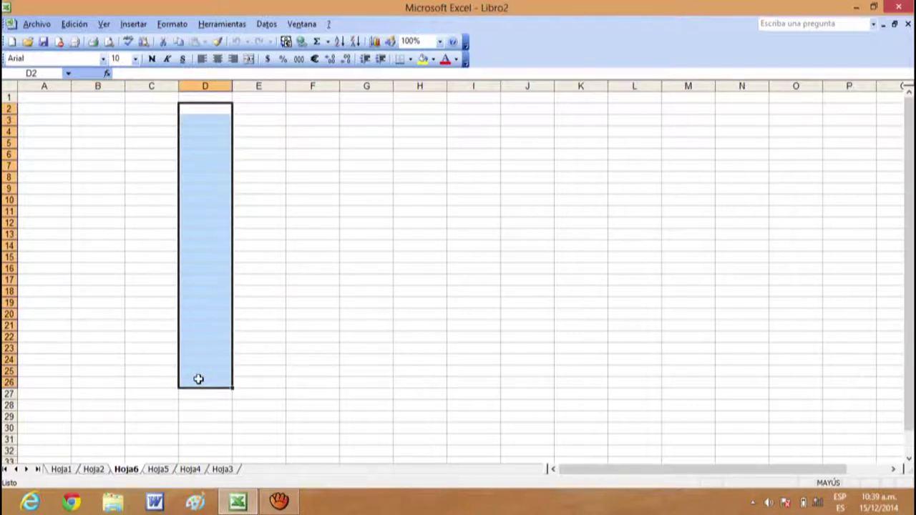
{"action": "left_click", "coordinate": [211, 133]}
{"action": "left_click", "coordinate": [208, 145]}
{"action": "left_click_drag", "start_coordinate": [206, 148], "coordinate": [202, 276]}
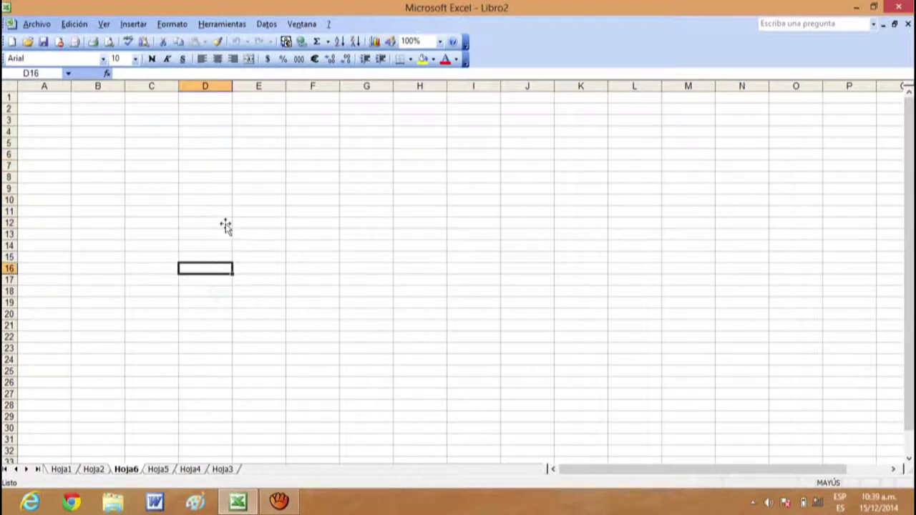
{"action": "left_click_drag", "start_coordinate": [217, 121], "coordinate": [212, 363]}
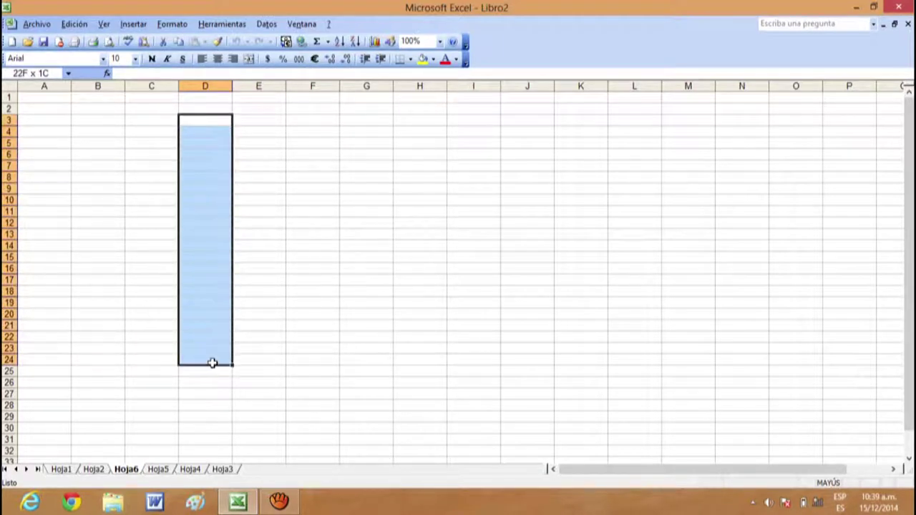
{"action": "left_click", "coordinate": [207, 177]}
{"action": "left_click_drag", "start_coordinate": [207, 121], "coordinate": [204, 367]}
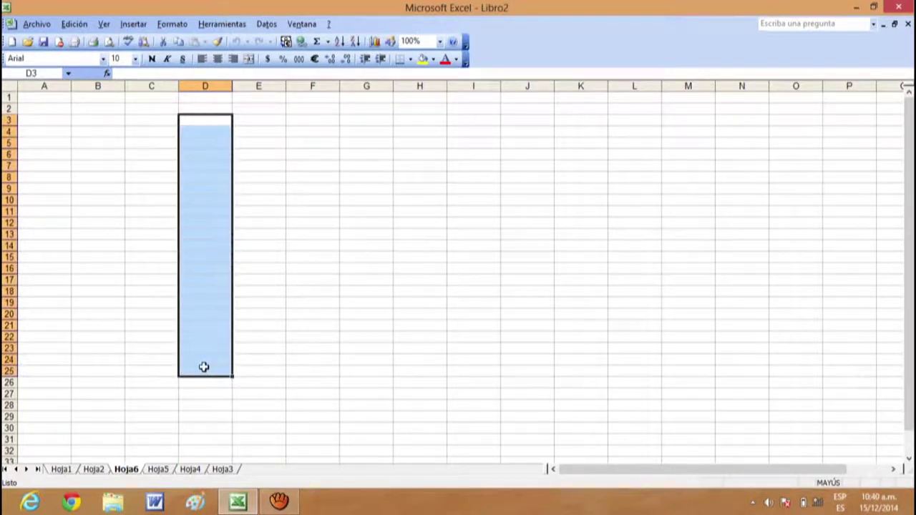
Step: Select E3, F3:F27, the block D5:H25 and E16, ending on the range D3:D26
{"action": "left_click", "coordinate": [245, 122]}
{"action": "mouse_move", "coordinate": [309, 121]}
{"action": "left_mouse_down"}
{"action": "mouse_move", "coordinate": [321, 133]}
{"action": "mouse_move", "coordinate": [333, 396]}
{"action": "left_mouse_up"}
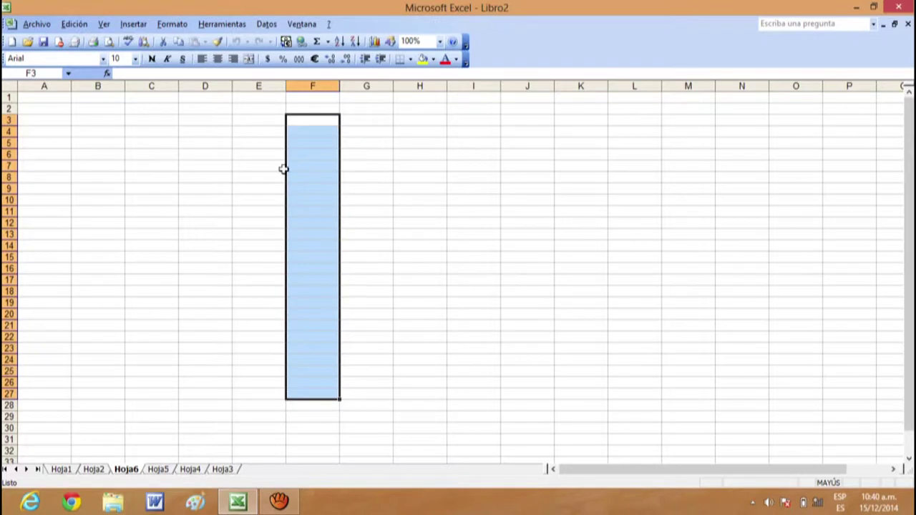
{"action": "left_click_drag", "start_coordinate": [194, 145], "coordinate": [419, 371]}
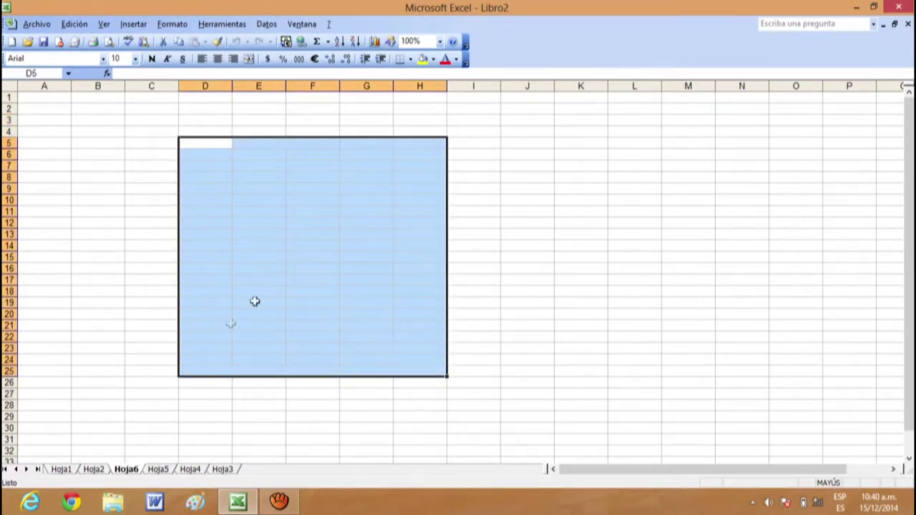
{"action": "left_click", "coordinate": [262, 257]}
{"action": "left_click_drag", "start_coordinate": [208, 121], "coordinate": [198, 381]}
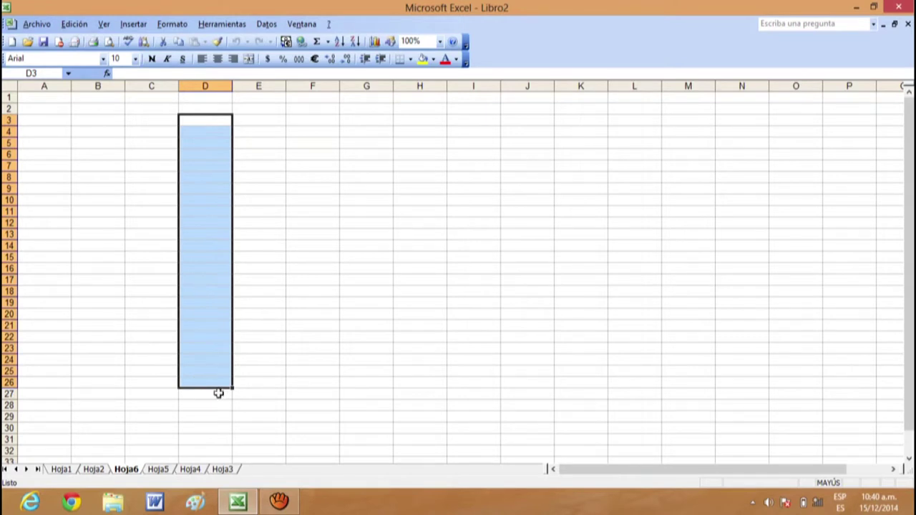